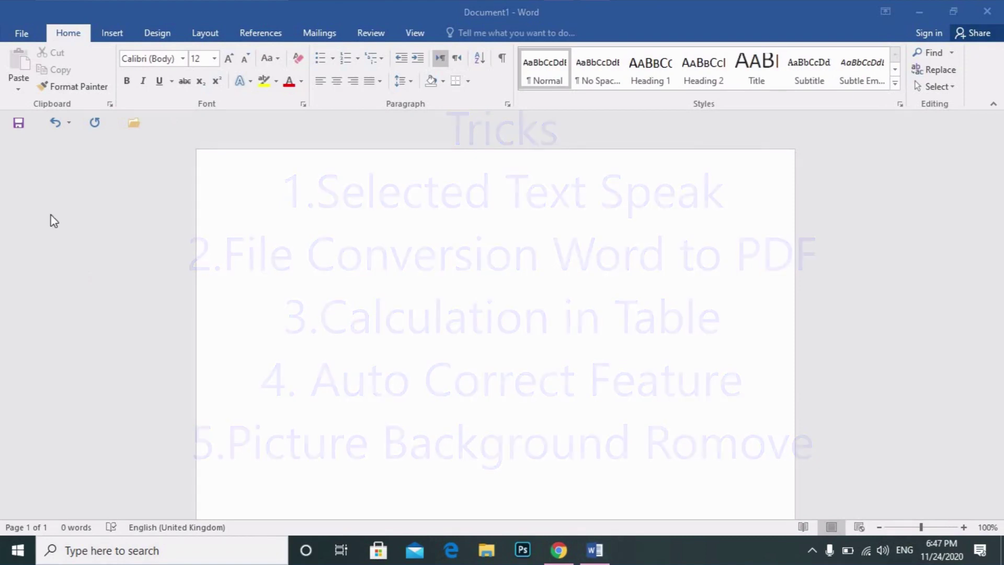
Step: Type the =rand() sample-text formula on the first line of the blank page
click(348, 226)
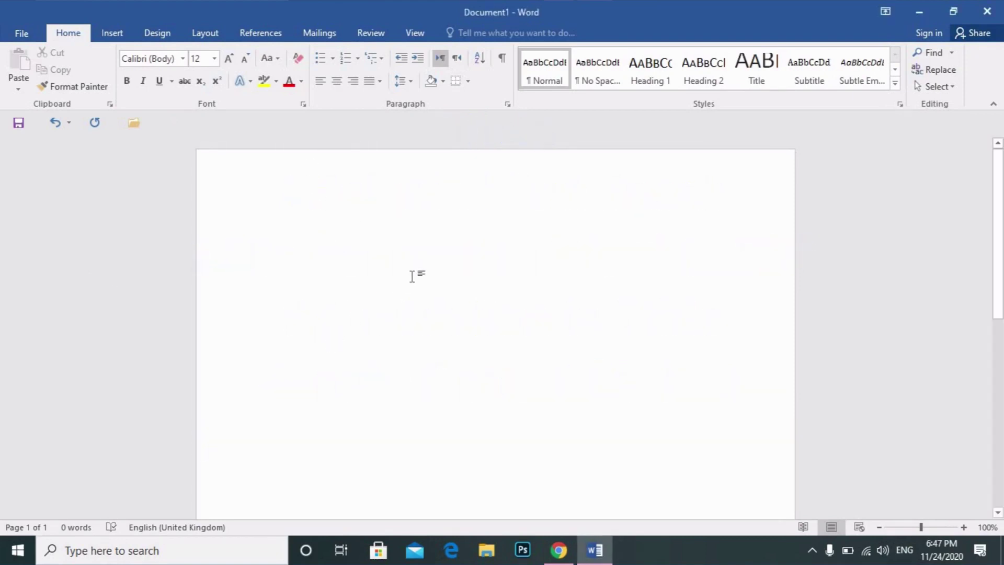
text(=ra)
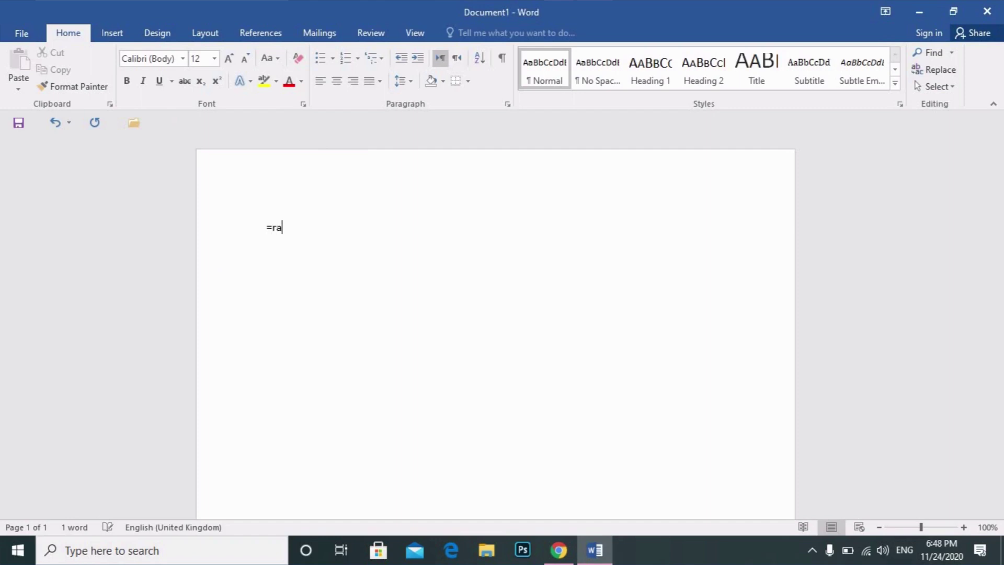
text(nd())
Step: Expand =rand() into sample paragraphs and grow all the text from 12 to 14 point
key(Return)
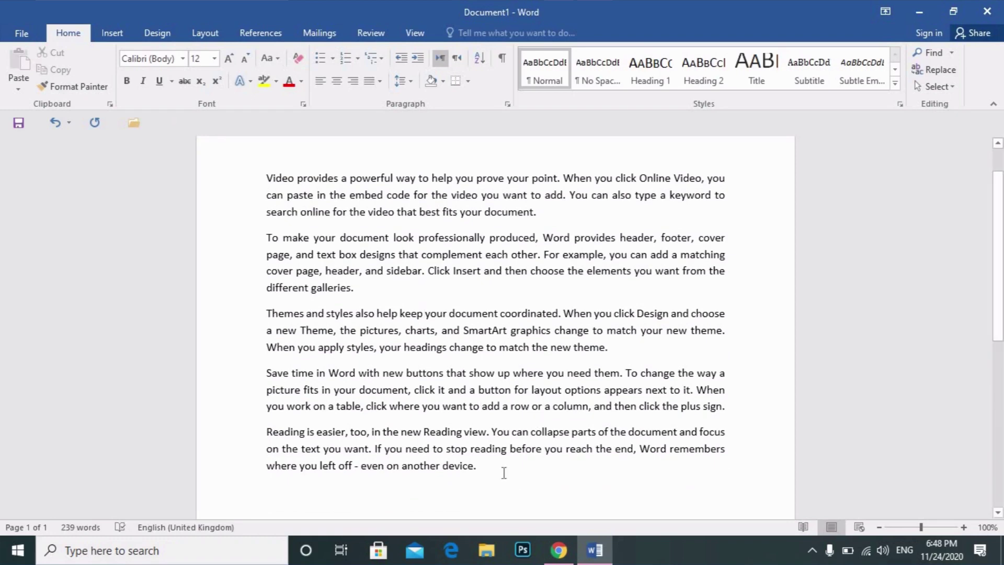
drag(504, 472, 266, 167)
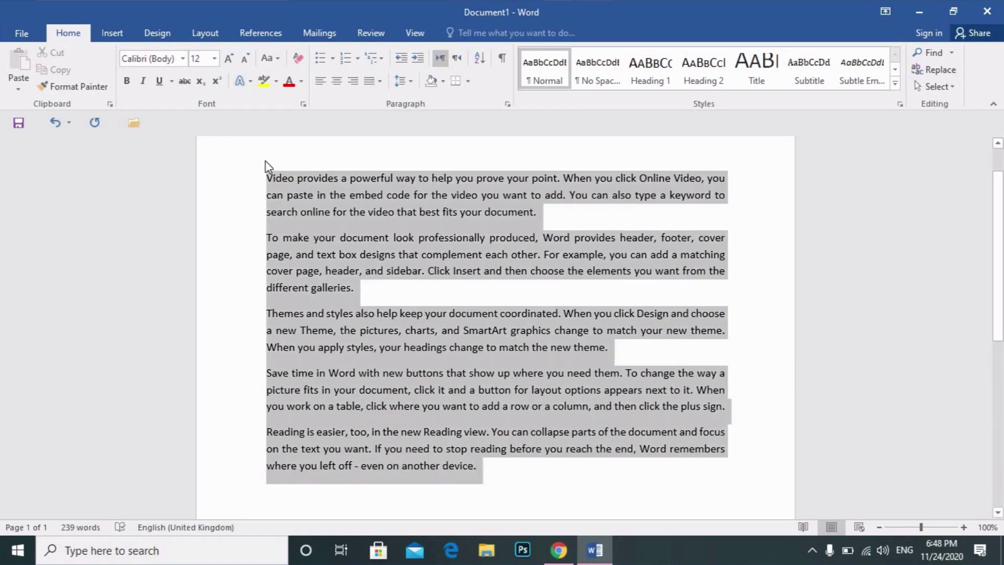
click(229, 58)
click(842, 294)
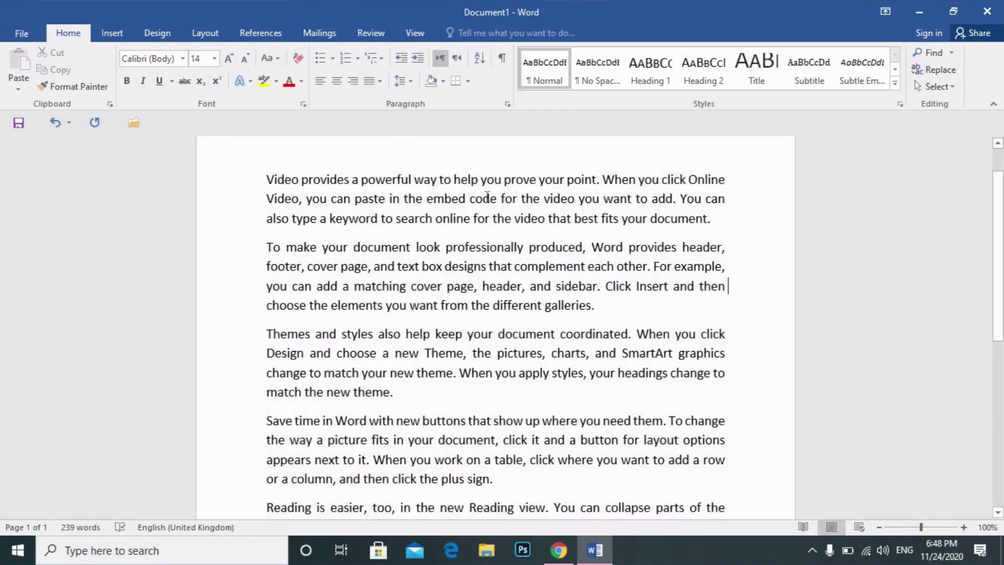
drag(267, 179, 277, 180)
drag(453, 199, 716, 224)
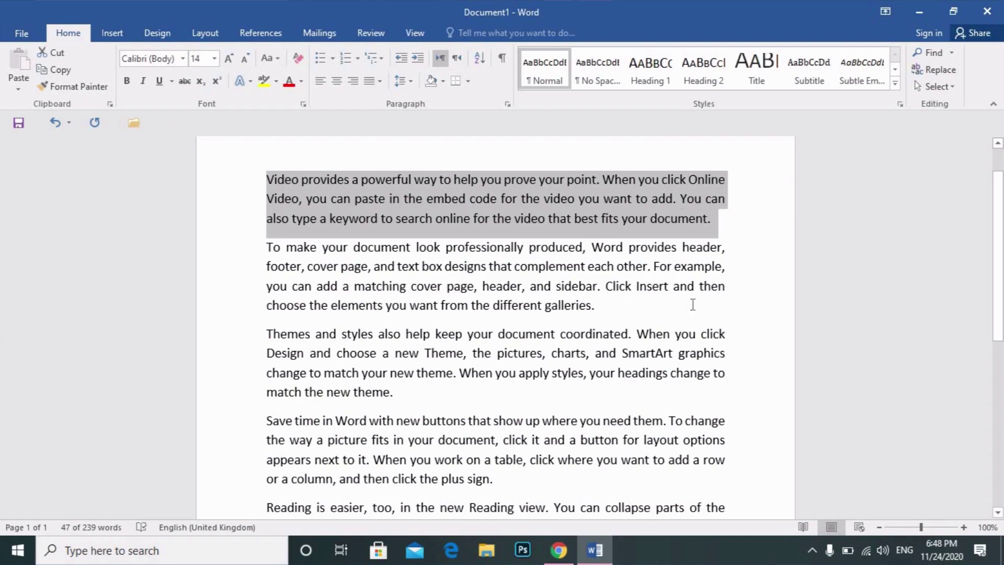
click(768, 248)
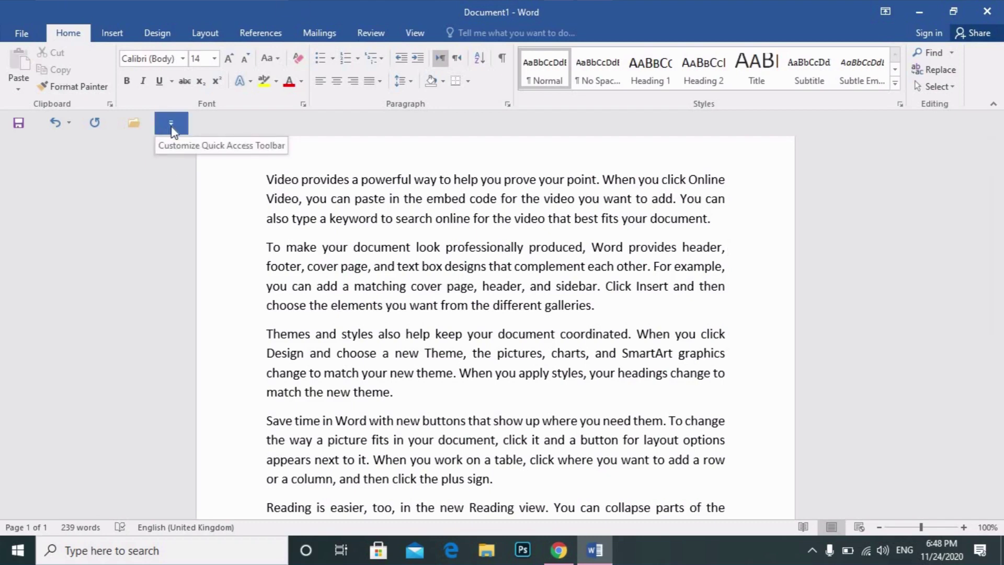
Step: Open the Quick Access Toolbar's More Commands settings and list All Commands
click(172, 128)
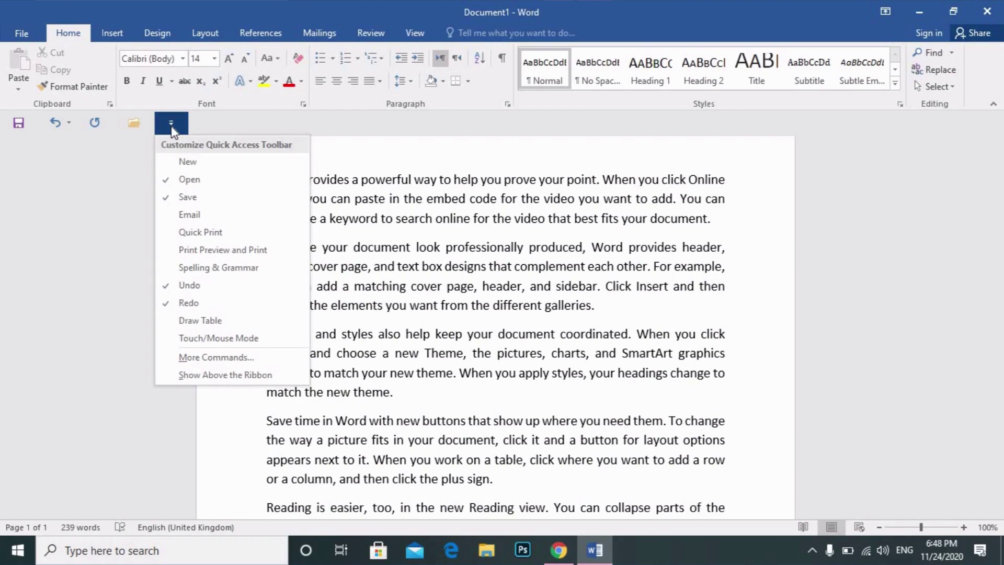
click(225, 359)
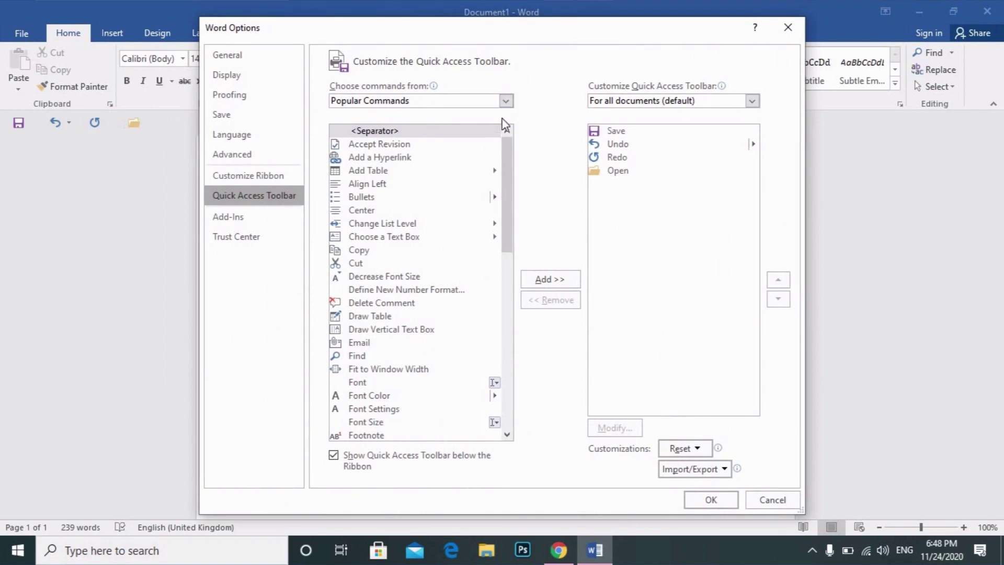
click(507, 101)
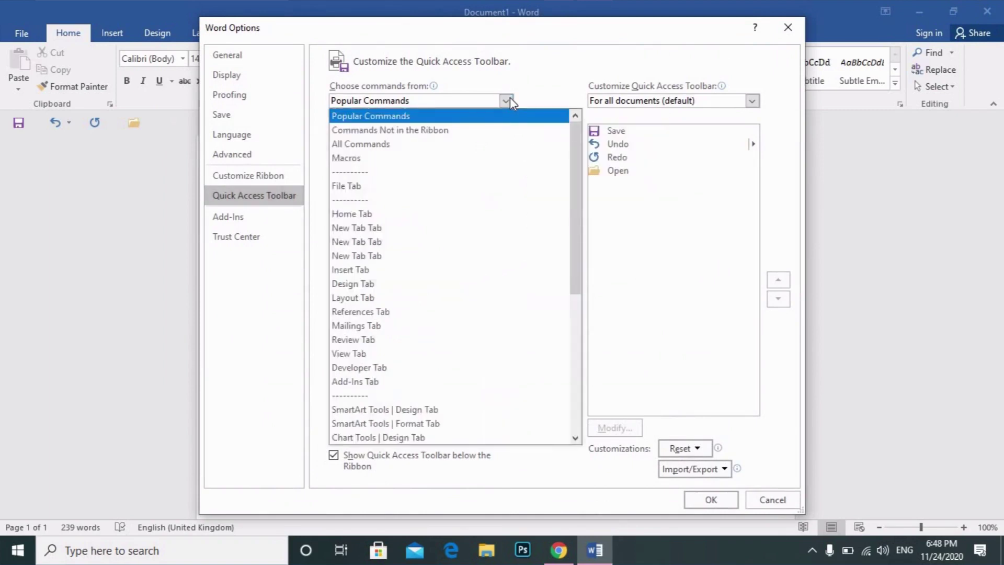
click(421, 146)
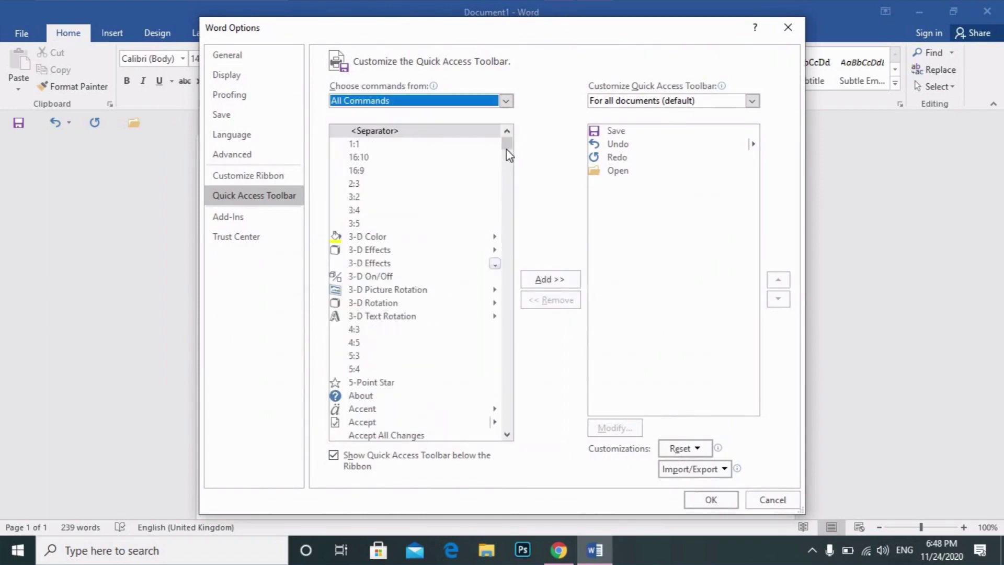
Step: Find the Speak command in the list, add it to the toolbar, and confirm with OK
mouse_move(507, 146)
mouse_down()
mouse_move(511, 407)
mouse_move(511, 396)
mouse_up()
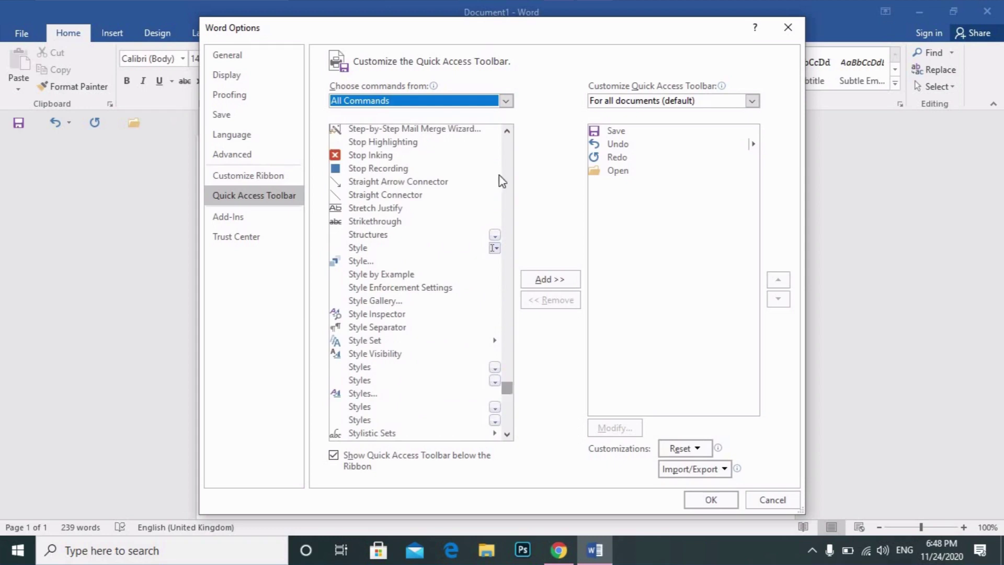
click(508, 135)
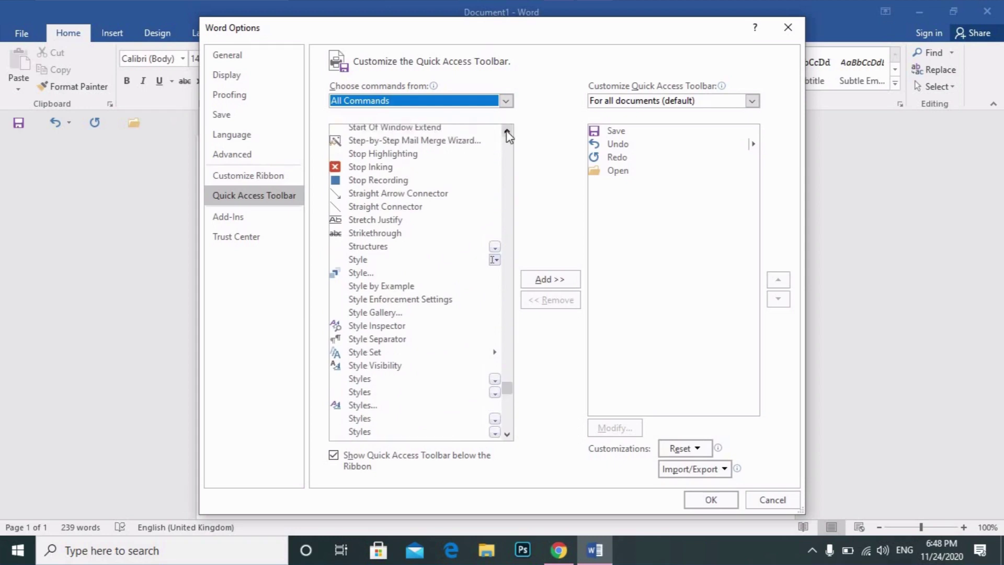
click(508, 135)
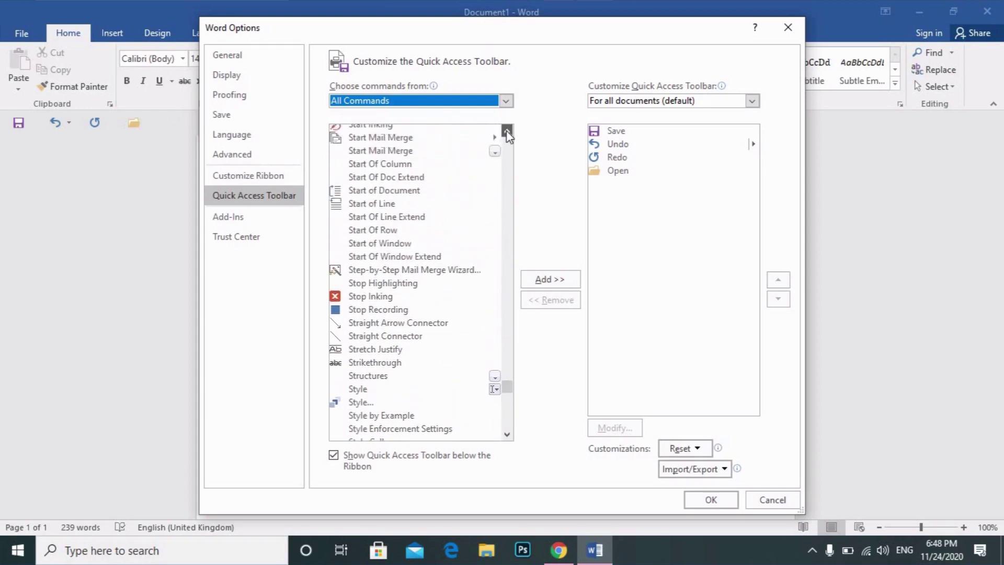
click(508, 135)
click(508, 135)
click(507, 135)
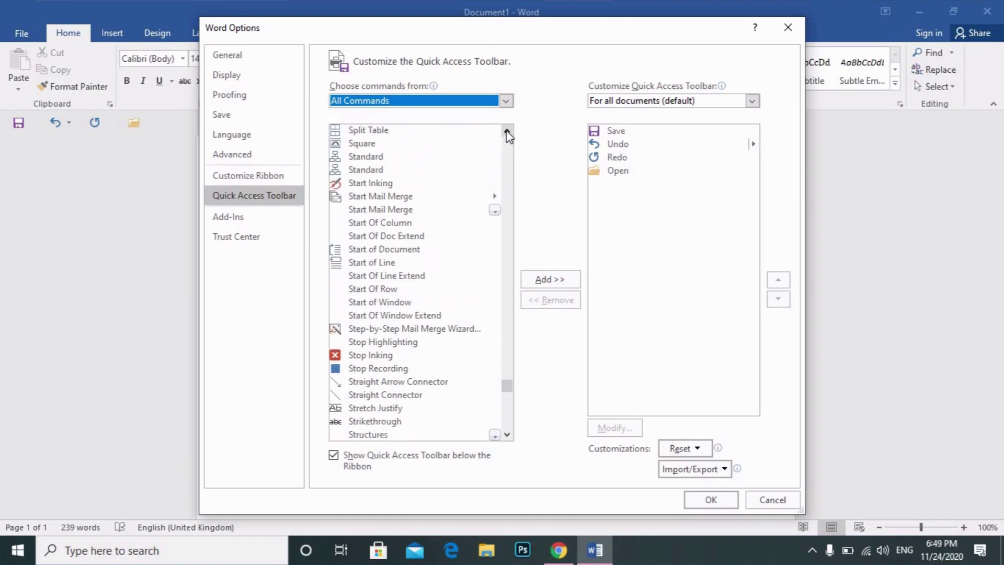
click(507, 135)
click(508, 135)
click(508, 135)
click(508, 135)
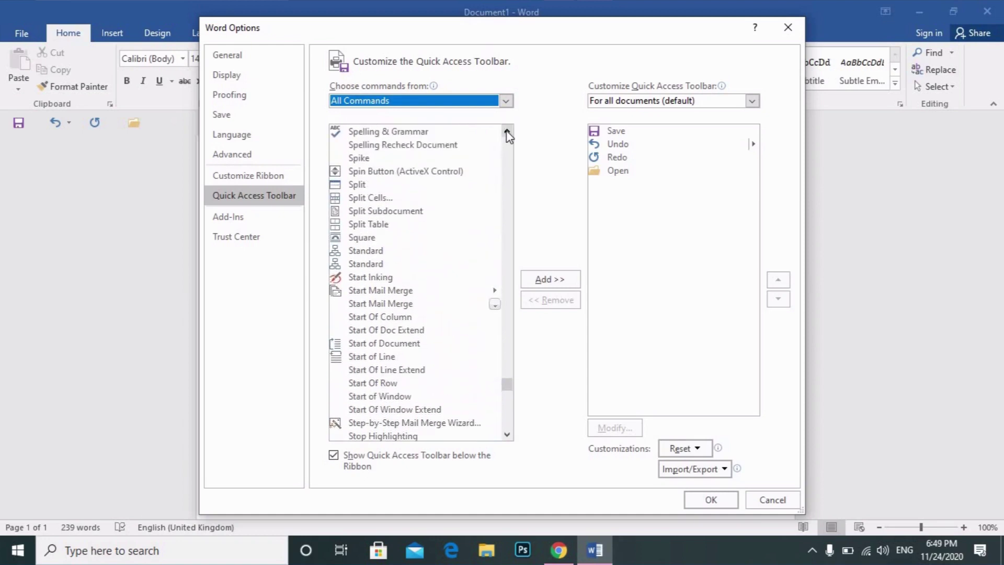
click(508, 135)
click(508, 135)
click(508, 135)
click(508, 135)
click(508, 135)
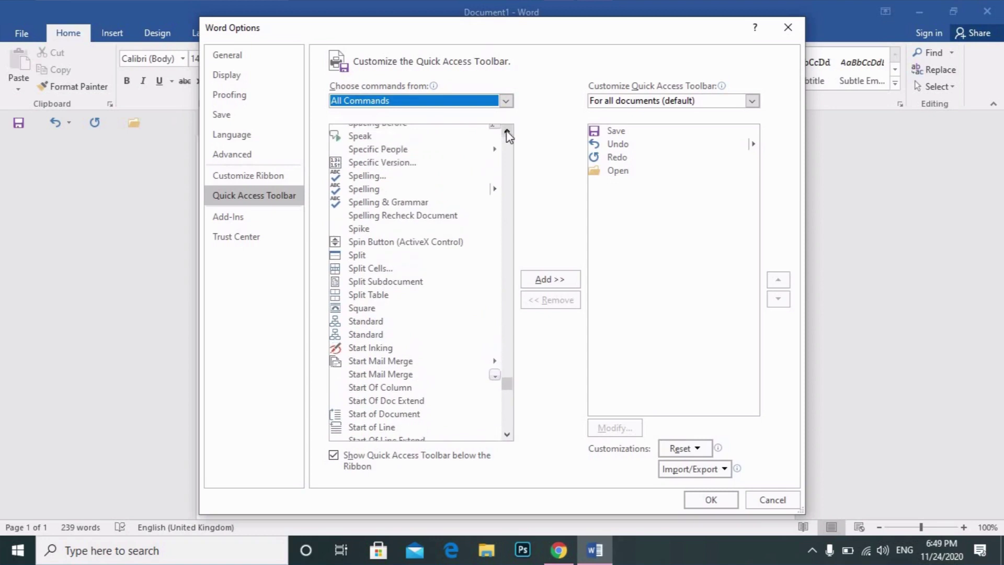
click(508, 135)
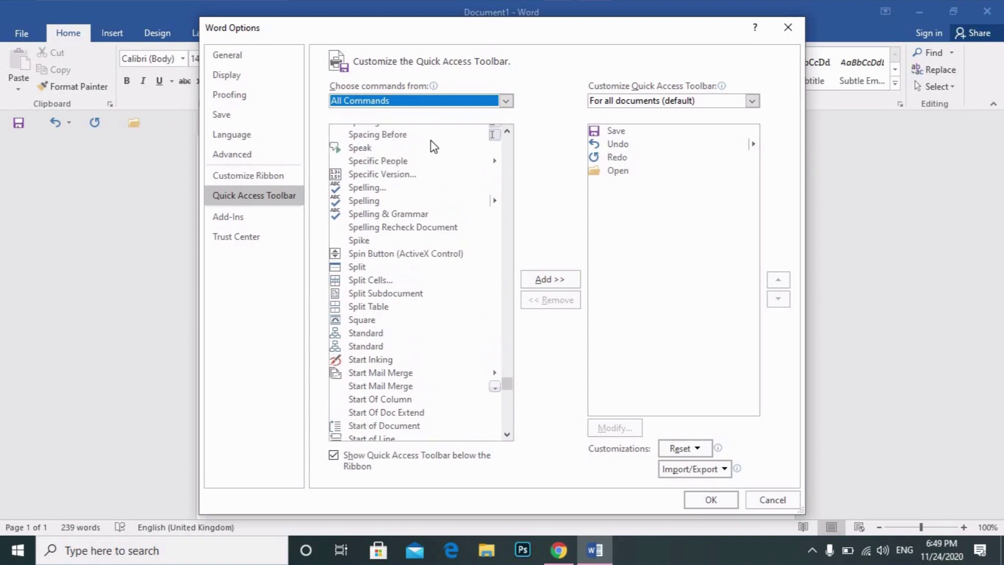
click(377, 151)
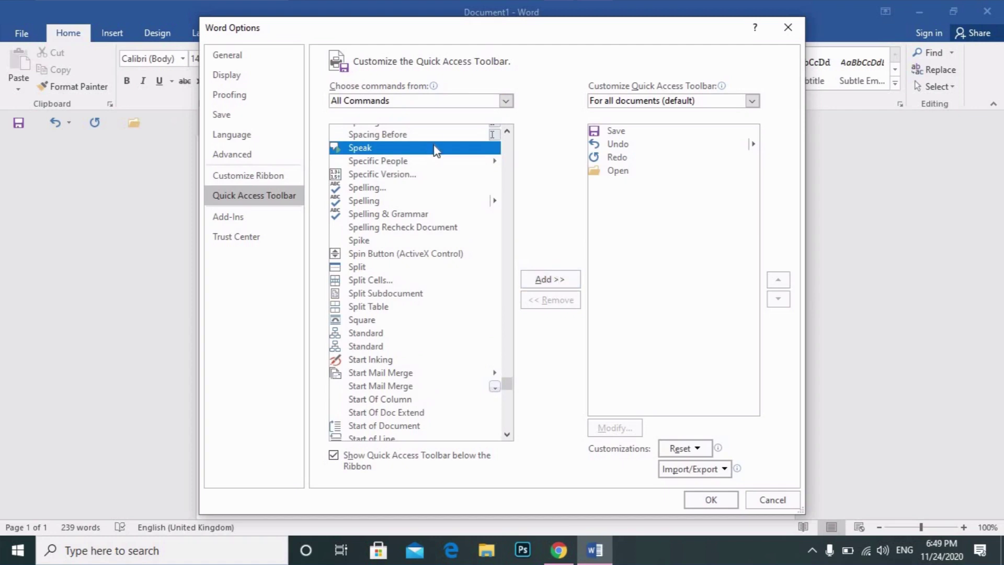
click(551, 279)
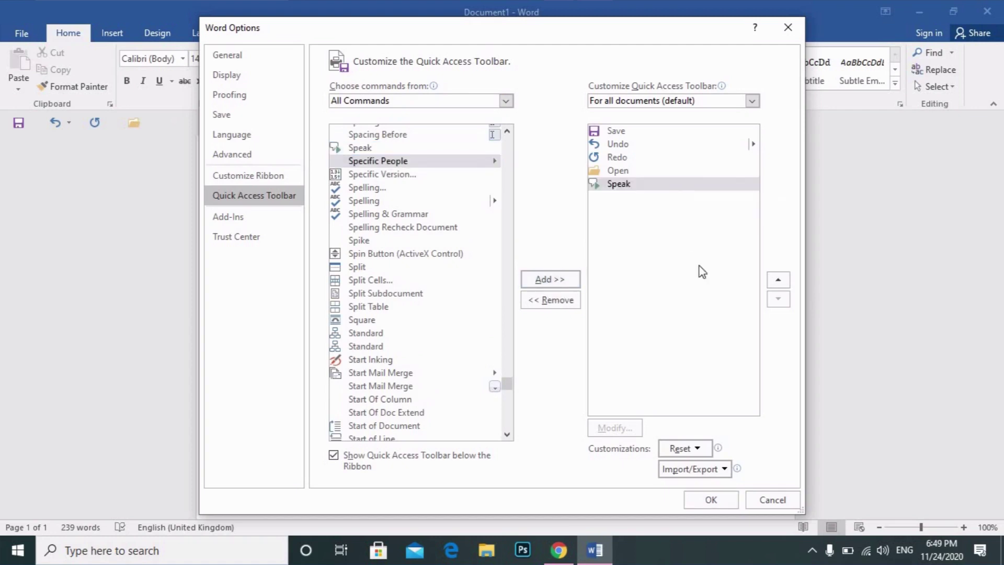
click(722, 500)
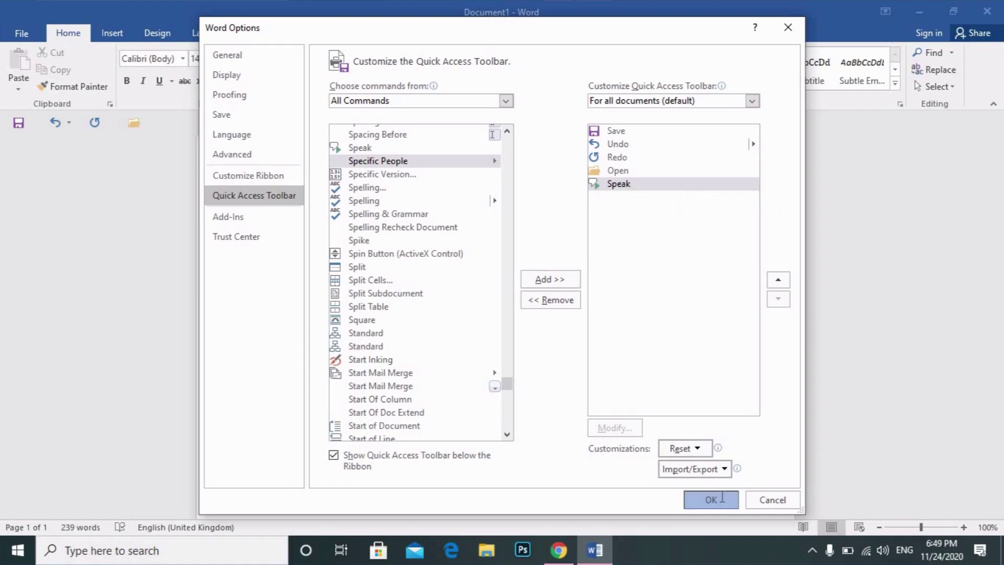
Step: Select the first paragraph, have Speak read it aloud, then stop the reading
click(173, 123)
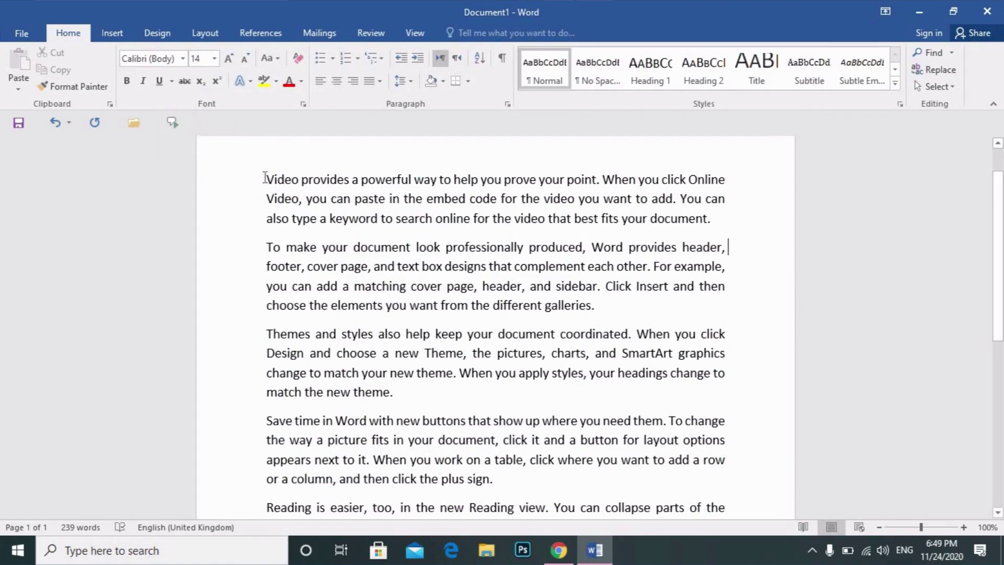
drag(265, 179, 696, 219)
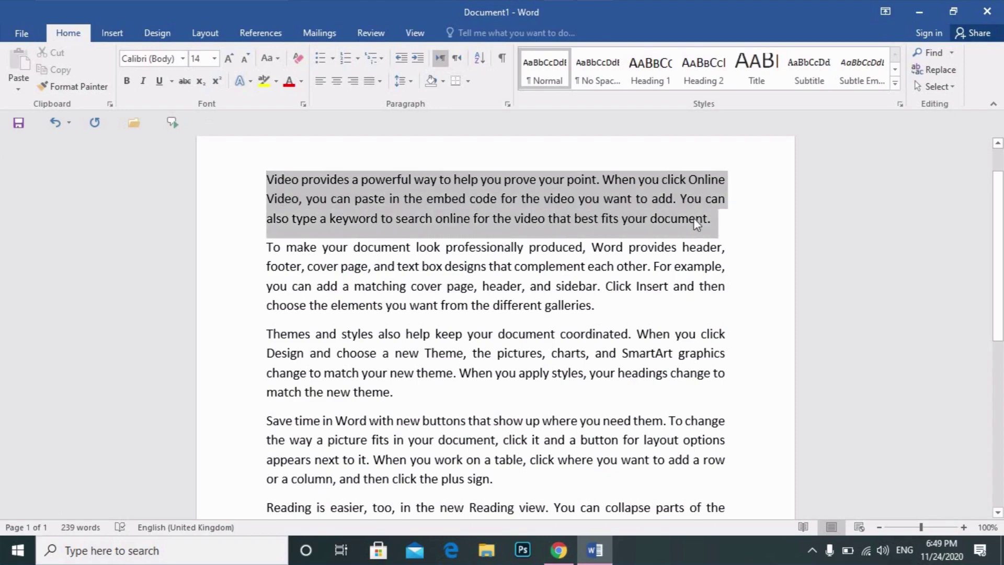
click(174, 125)
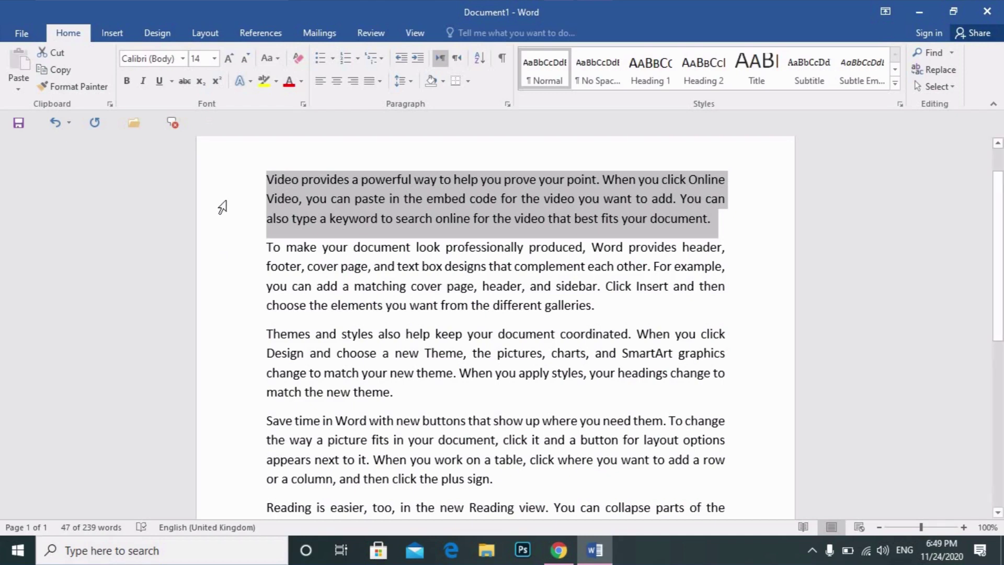
click(171, 126)
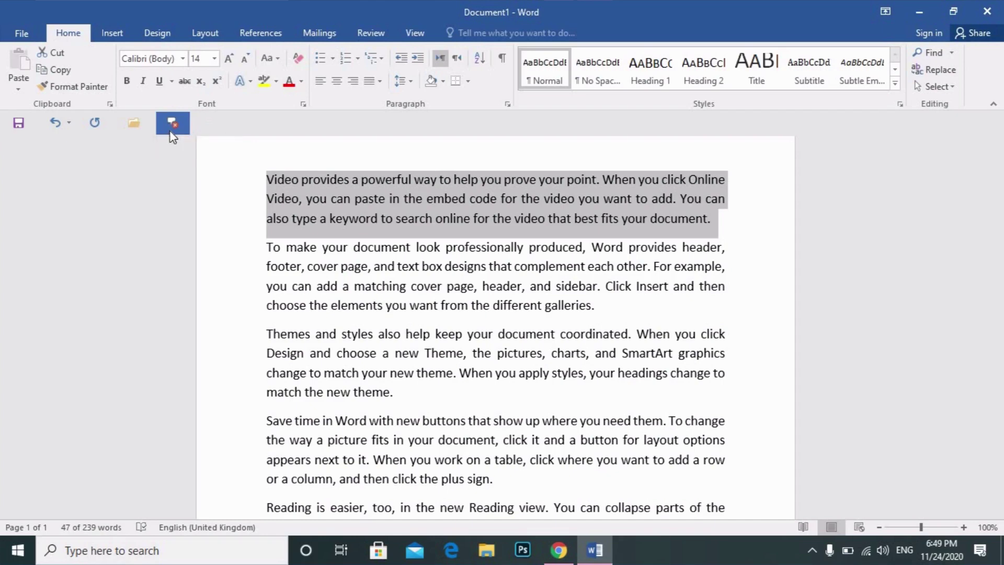
Step: Select single lines of the first paragraph, the third and then the first
click(232, 217)
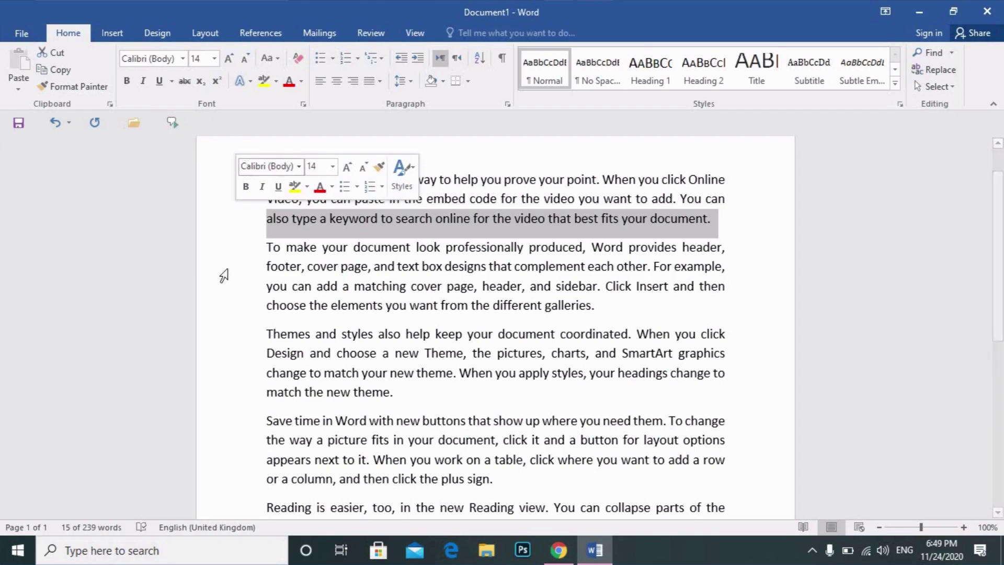
click(229, 252)
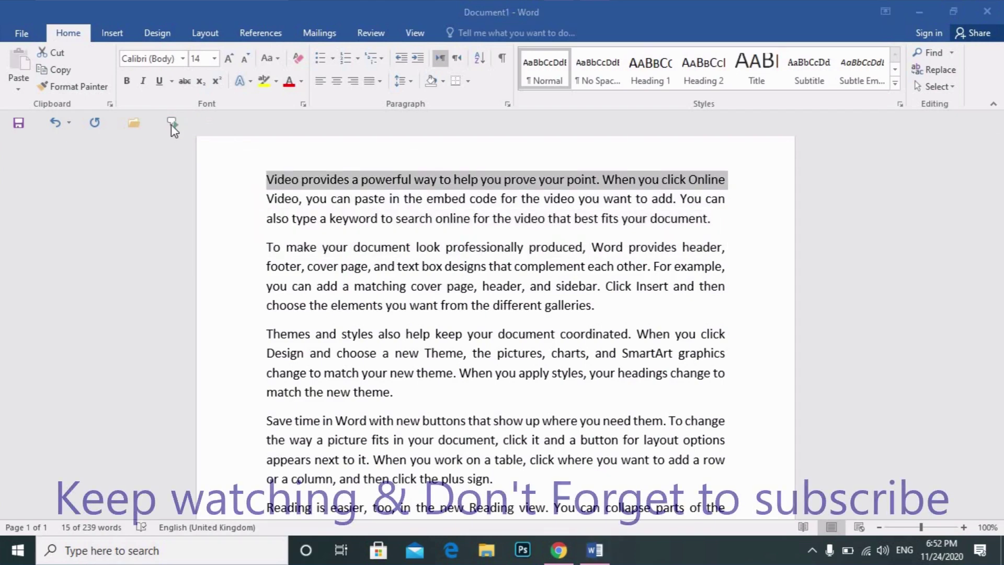
click(204, 130)
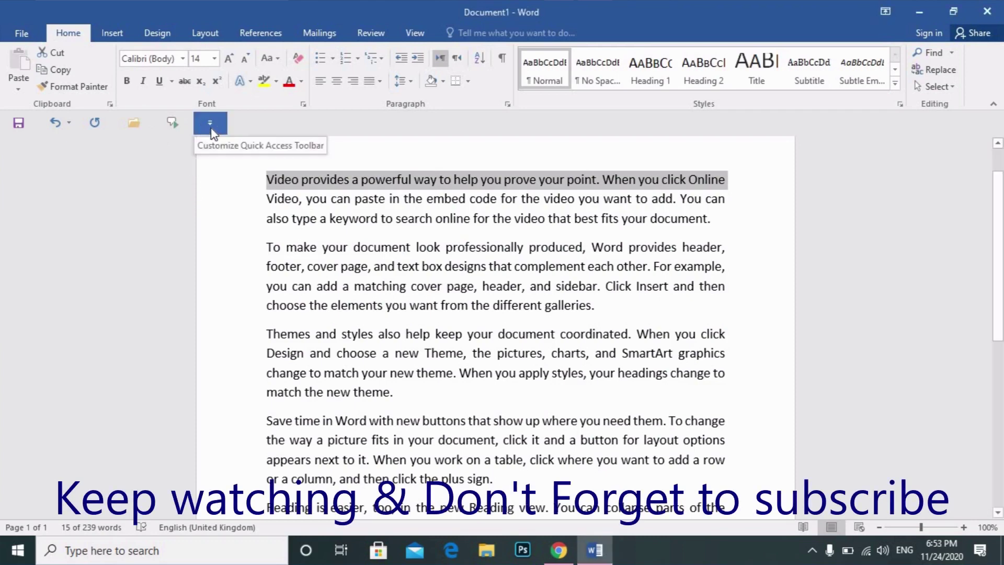
Step: In More Commands, remove Speak from the Quick Access Toolbar list and apply with OK
click(212, 131)
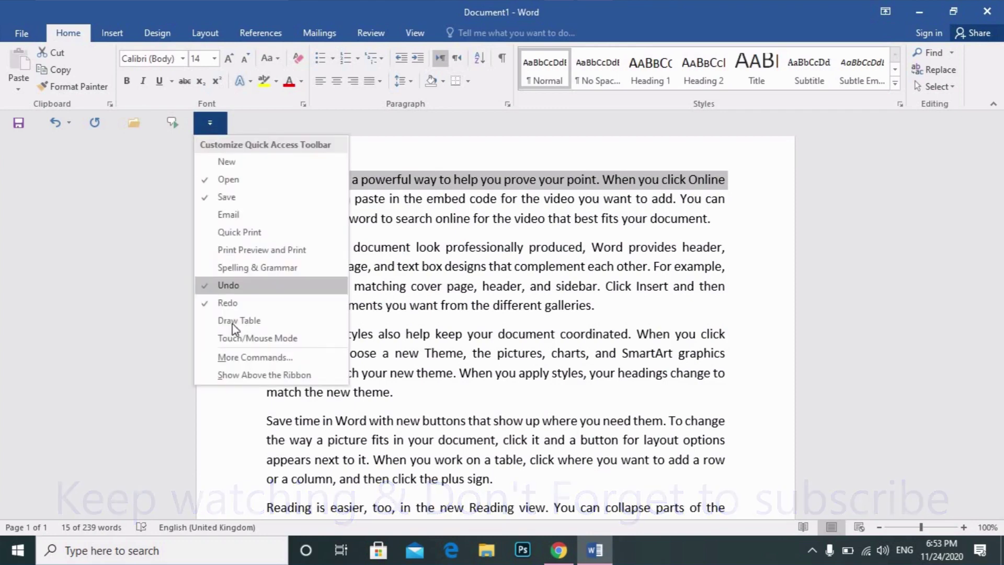
click(242, 358)
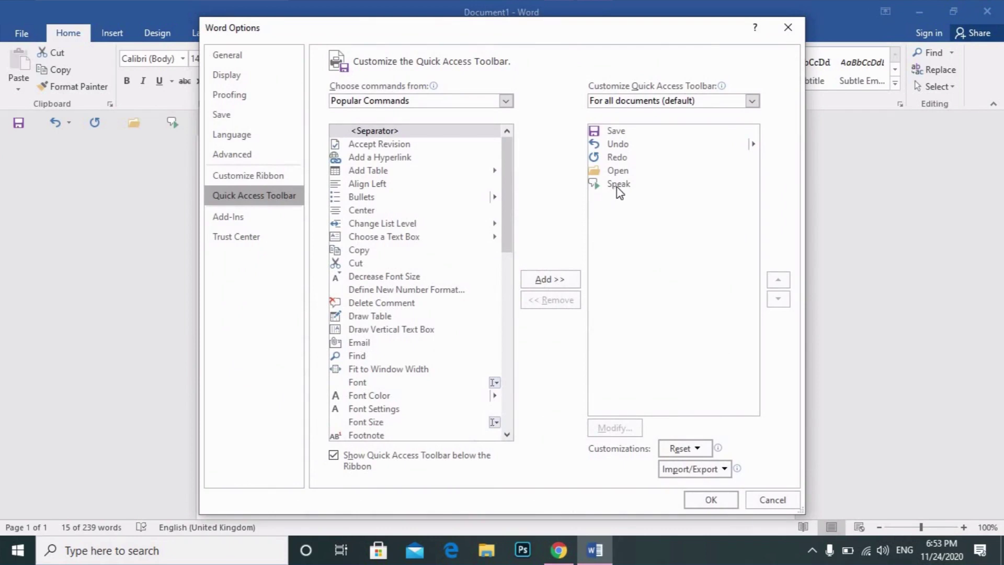
click(617, 187)
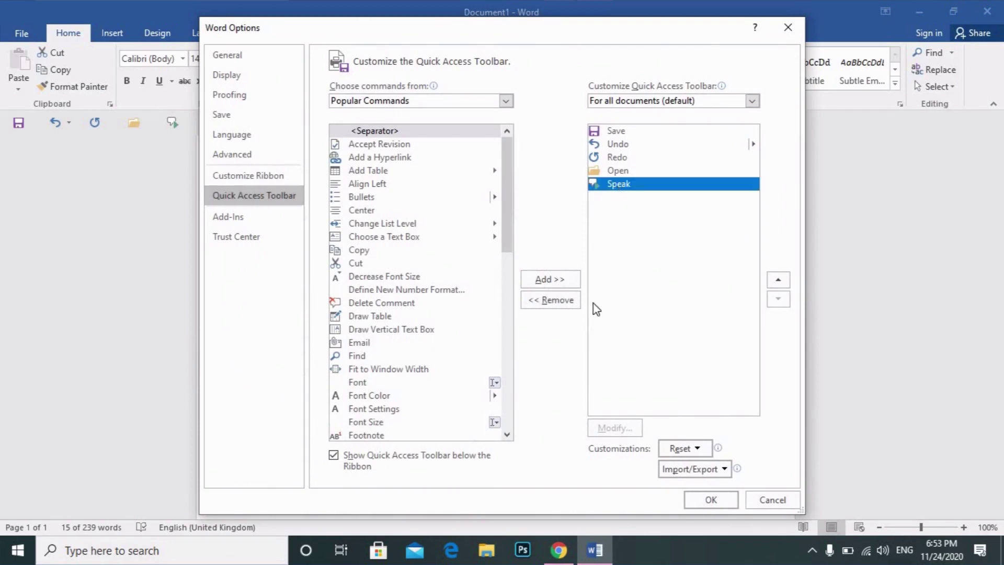
click(553, 301)
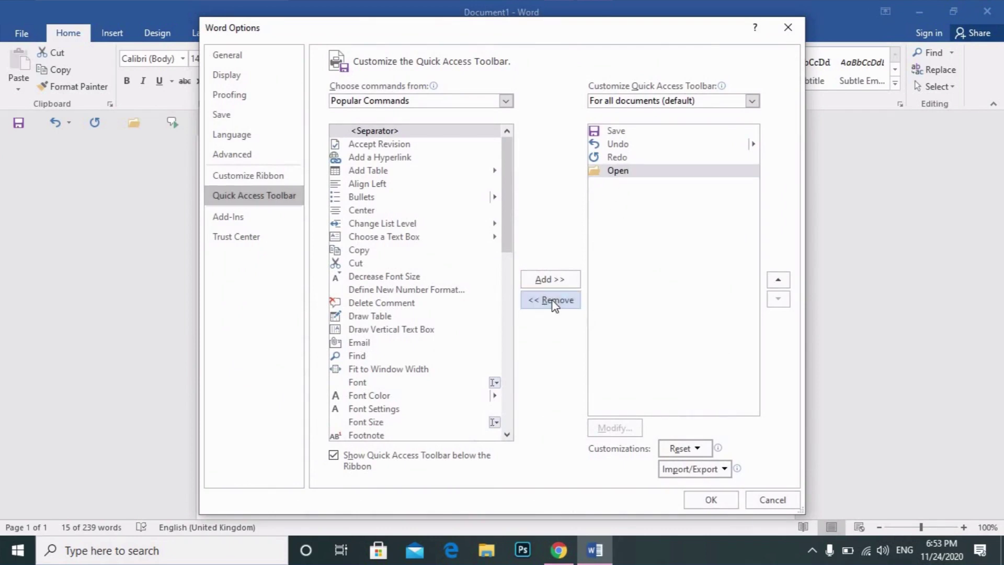
click(720, 501)
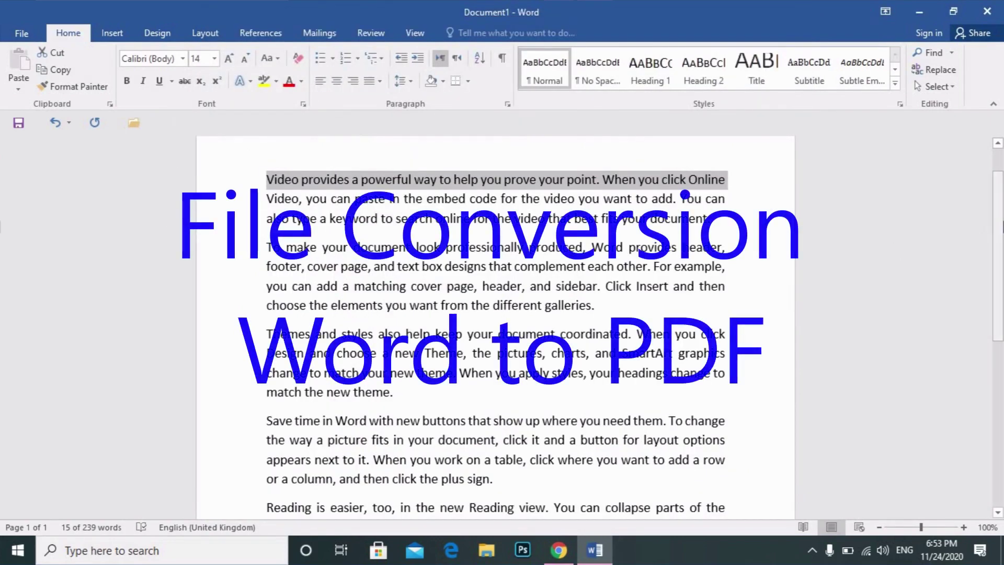
scroll(1001, 174, up, 2)
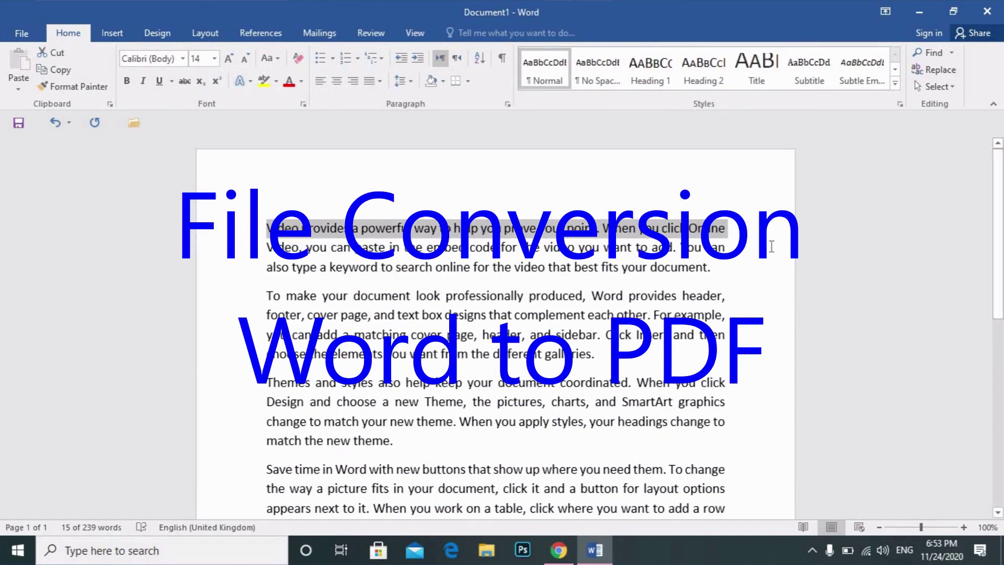
click(772, 246)
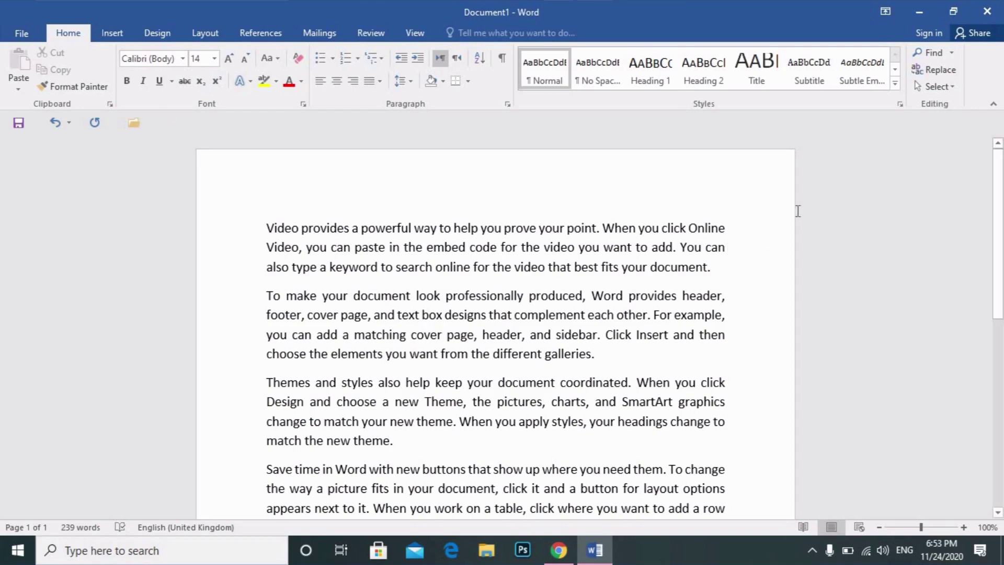
Step: Save As to the Desktop, naming the file 'Ms word trick' with PDF as the type
click(21, 34)
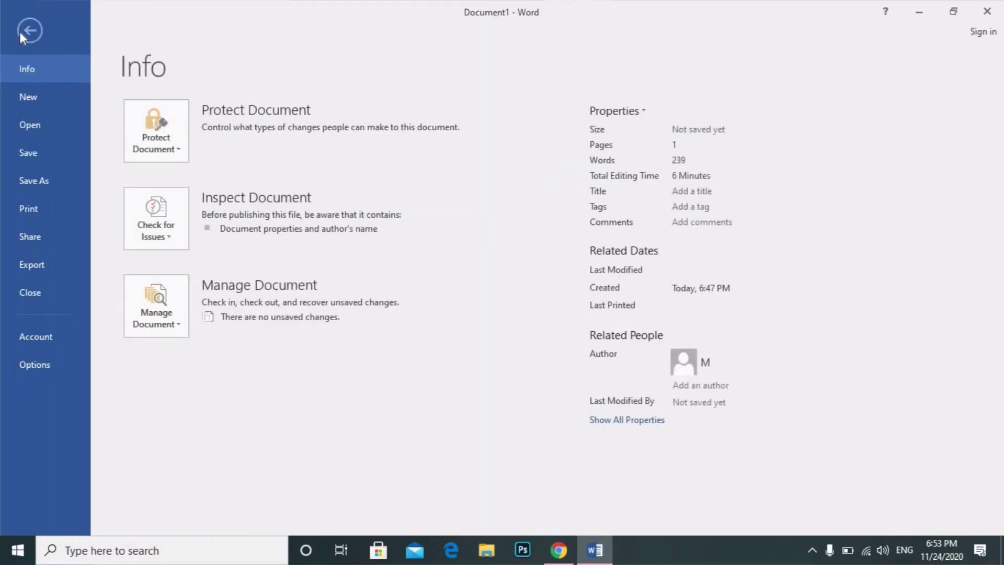
click(55, 181)
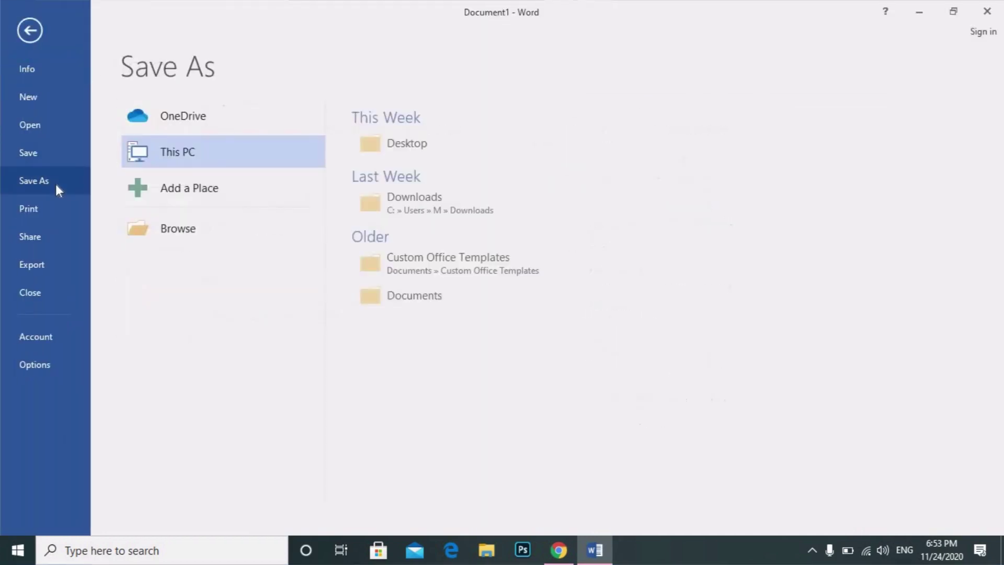
click(449, 152)
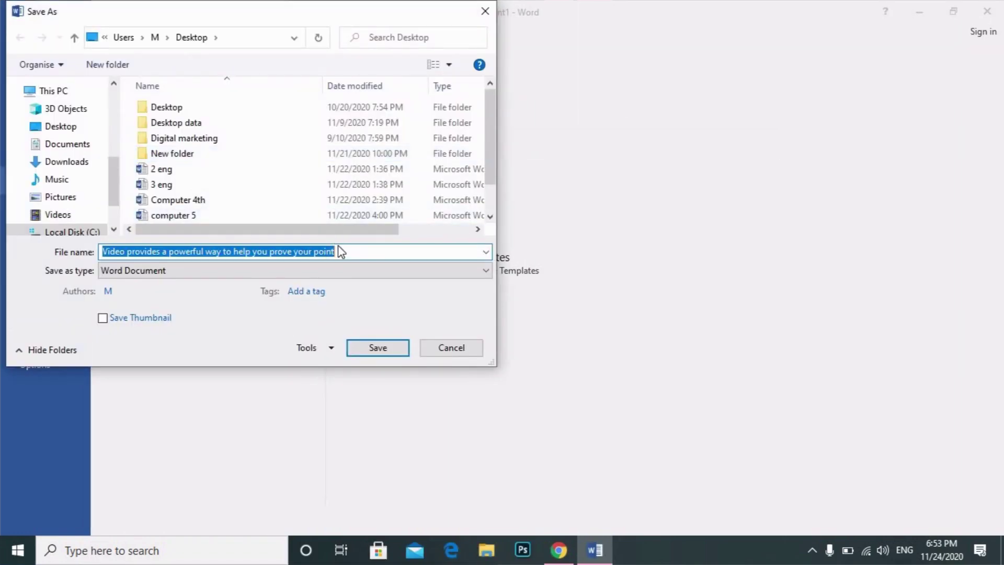
key(BackSpace)
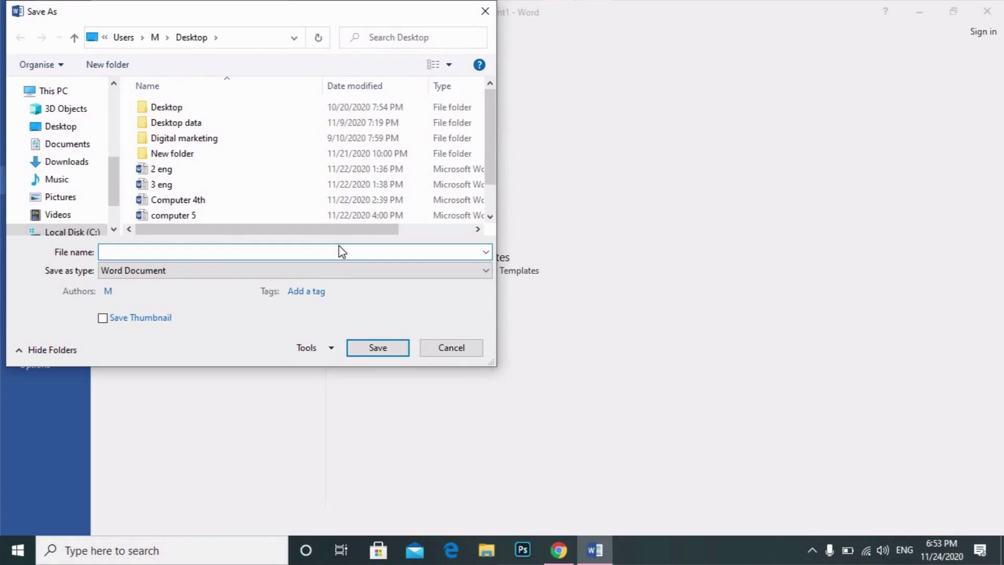
text(Ms word tric)
text(k)
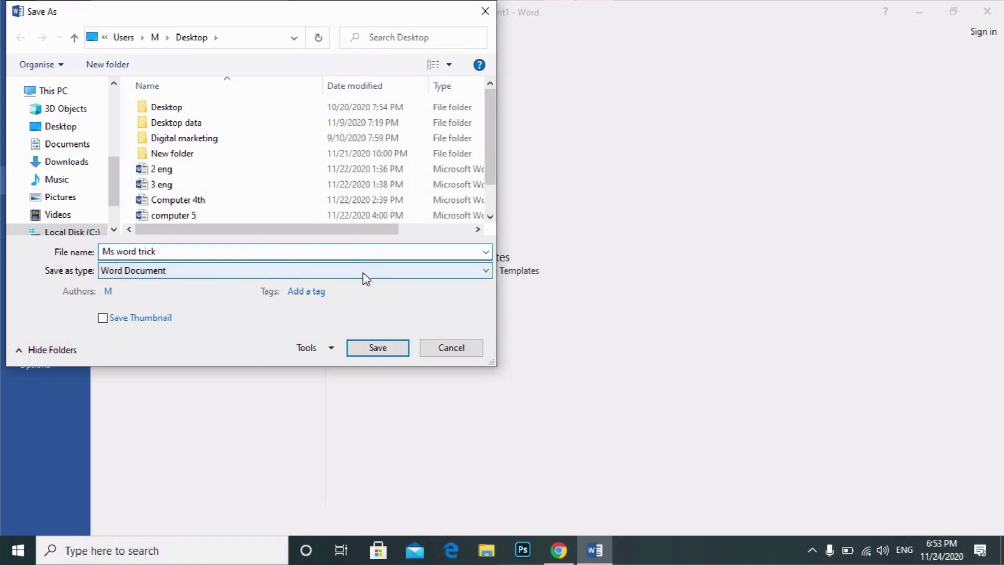
click(468, 275)
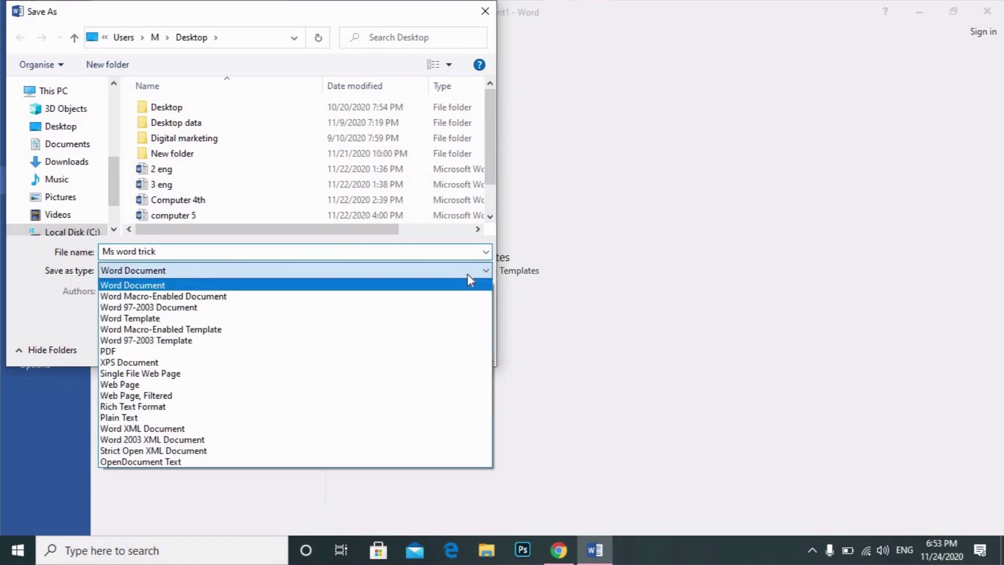
click(155, 352)
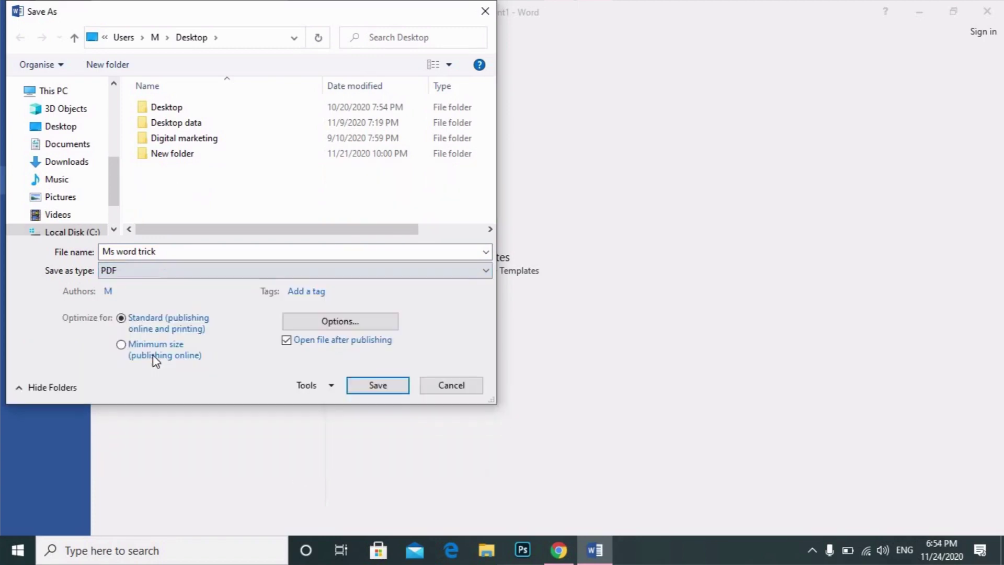
Step: Save the PDF, scroll through it in Edge, then minimize Edge and Word
click(359, 381)
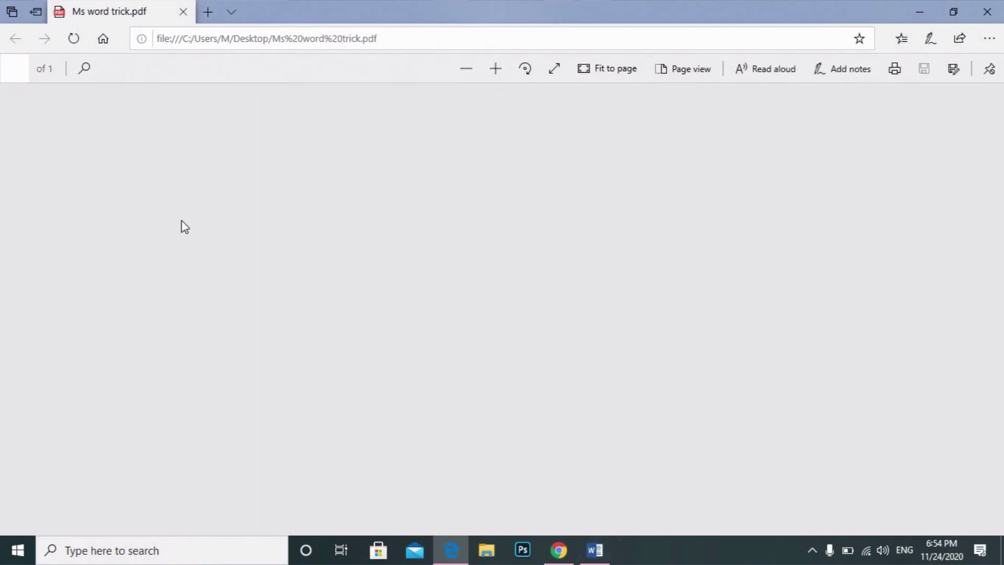
scroll(1001, 184, down, 4)
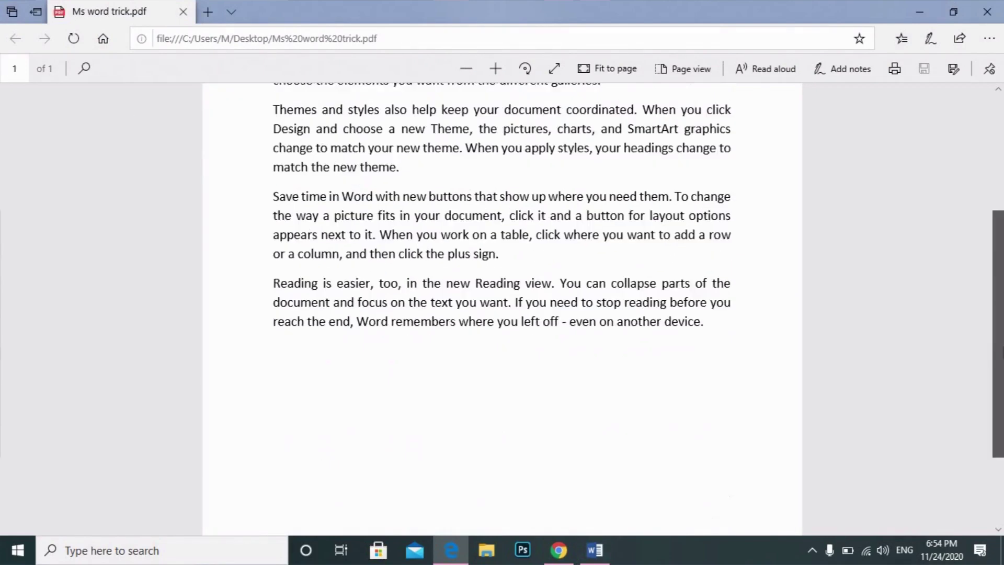
scroll(1000, 184, up, 4)
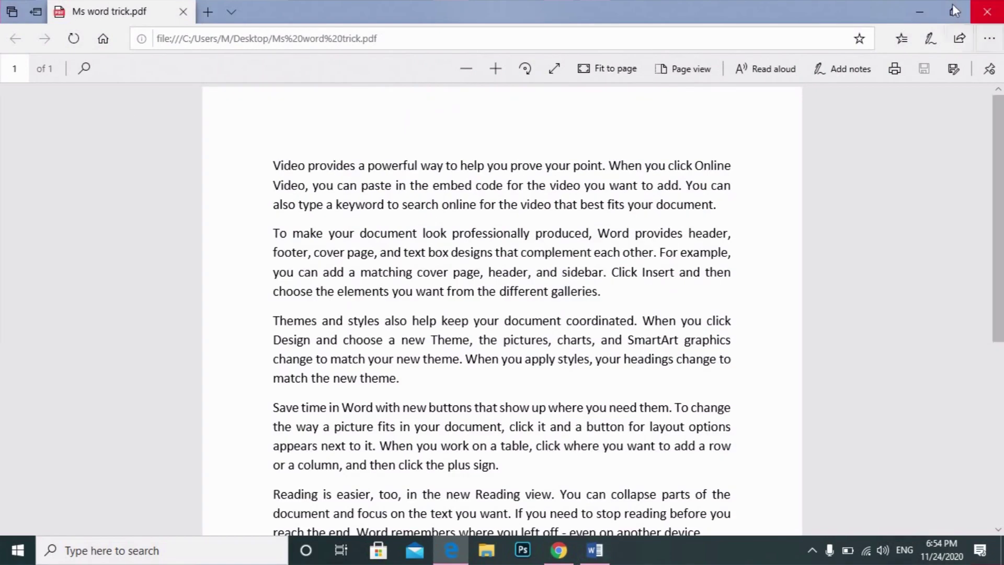
click(918, 16)
click(915, 14)
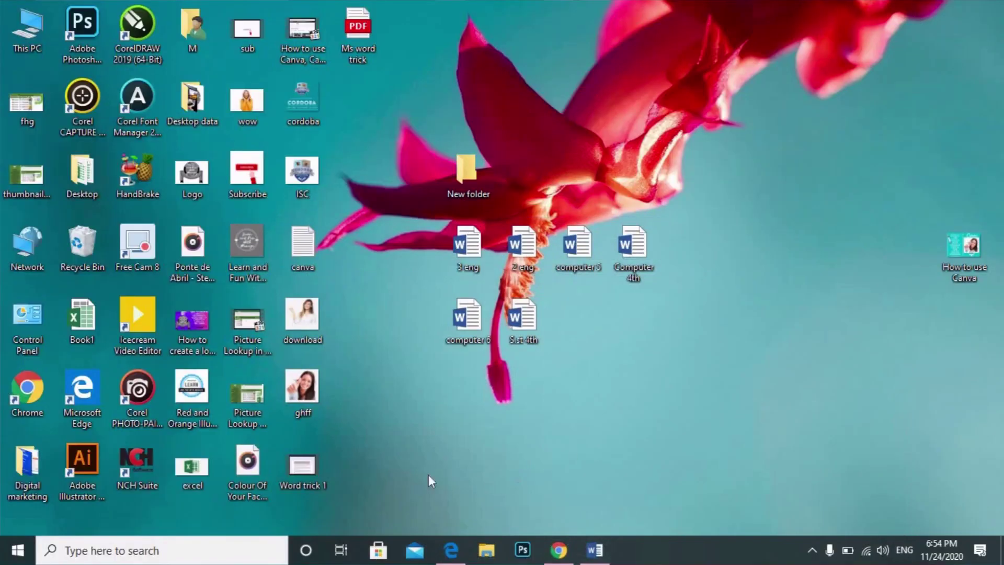
Step: Open the Ms word trick PDF from its desktop icon
double_click(357, 31)
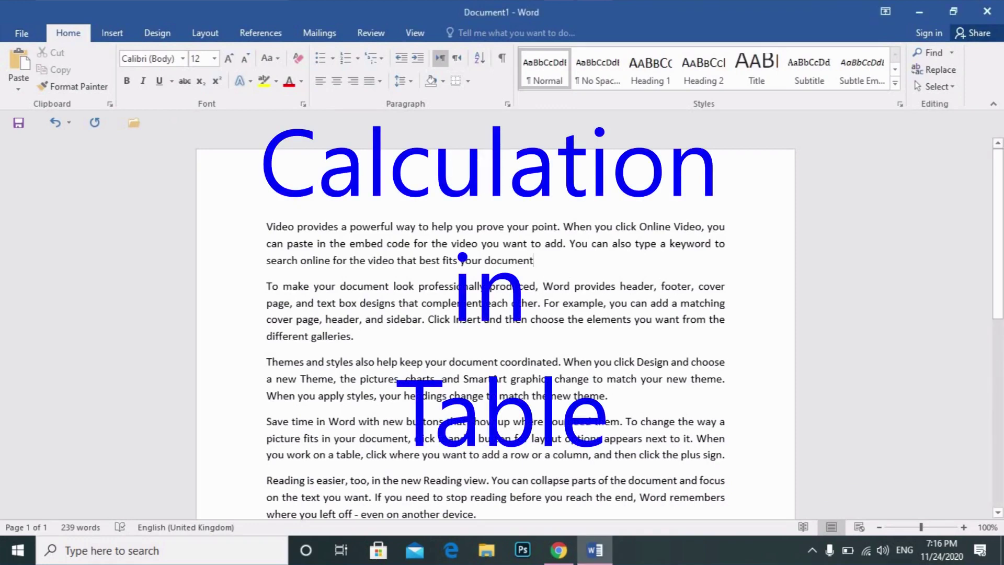
Step: Insert a 3×3 table after the first paragraph and enter 6 and 5 in row one
key(Return)
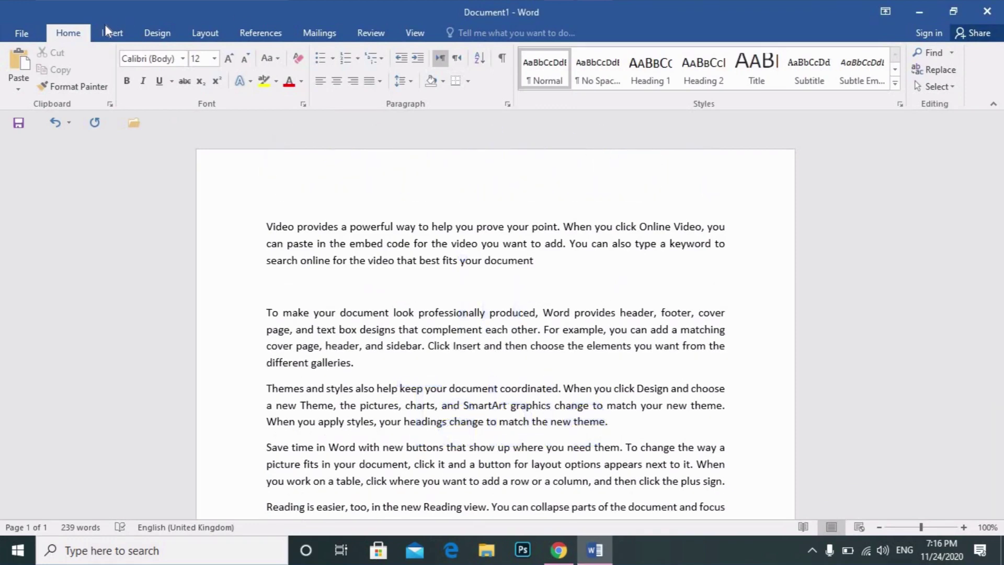
click(108, 31)
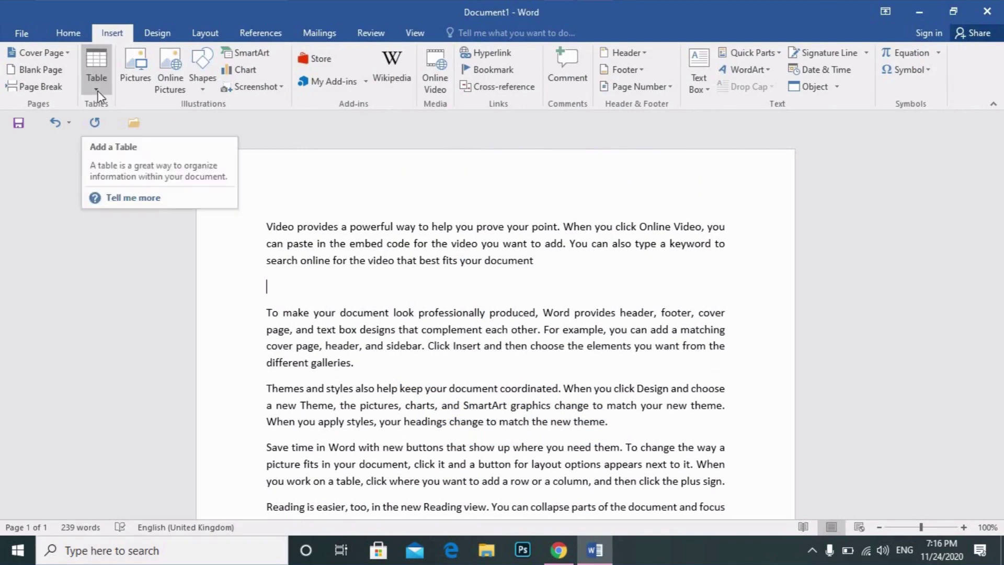
click(98, 94)
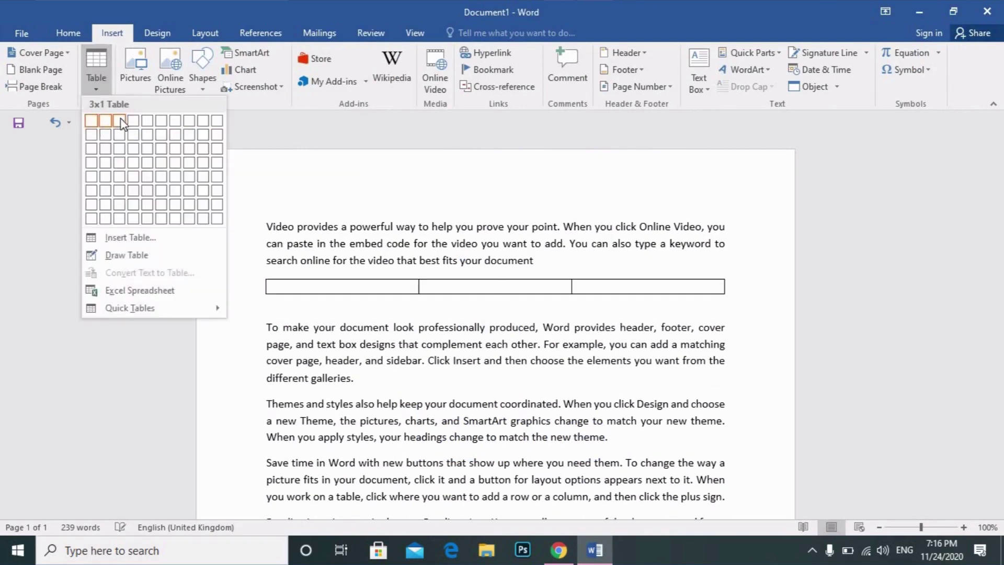
click(123, 150)
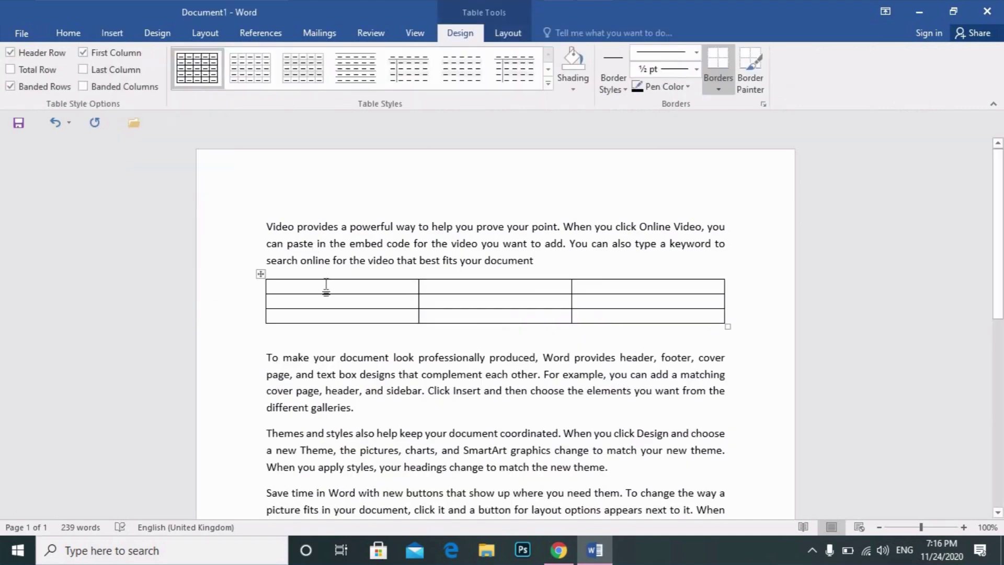
text(67)
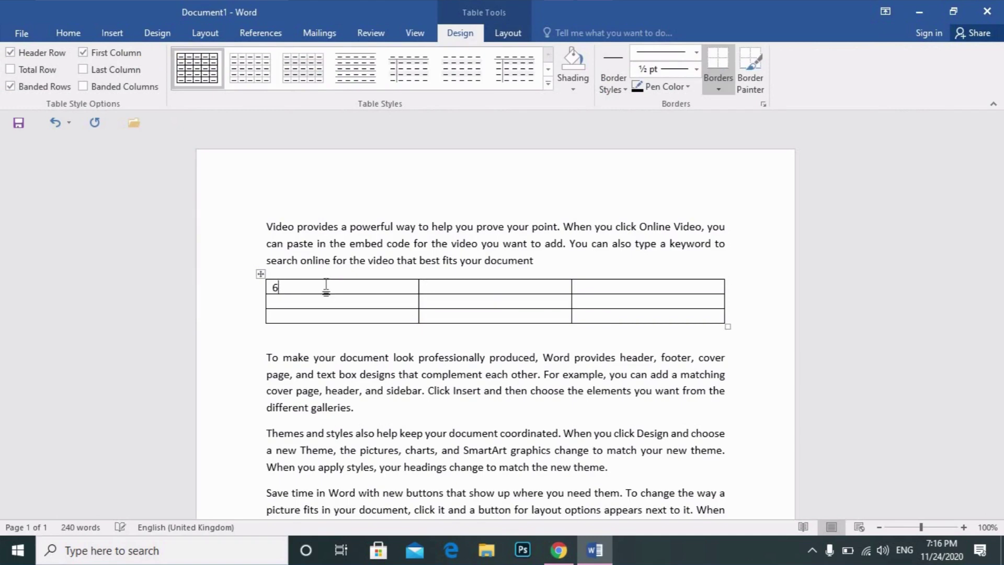
key(Tab)
text(Y5)
key(BackSpace)
key(BackSpace)
text(5)
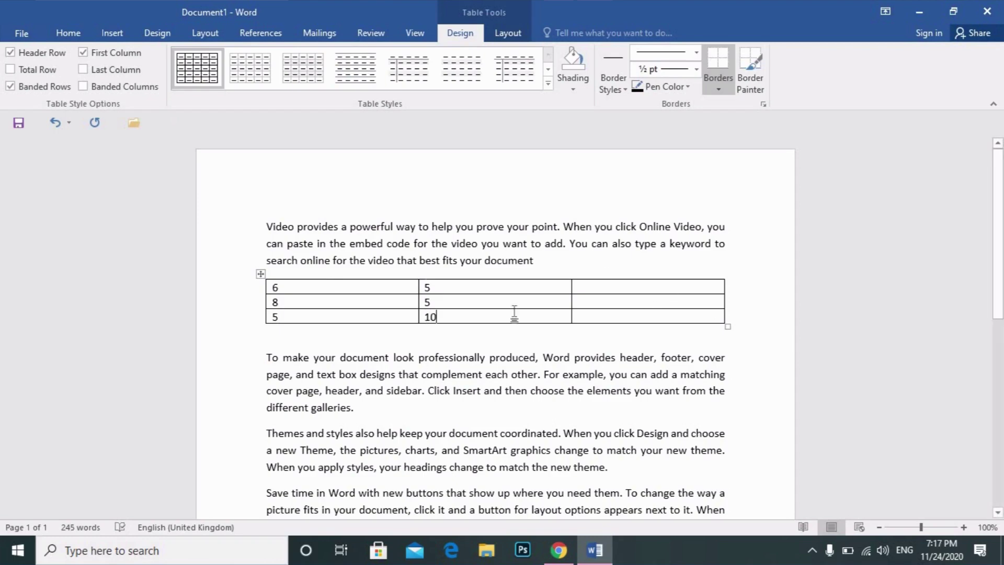
click(588, 285)
Step: Put the formula =PRODUCT(left) in row one's third cell so it shows 30
click(506, 37)
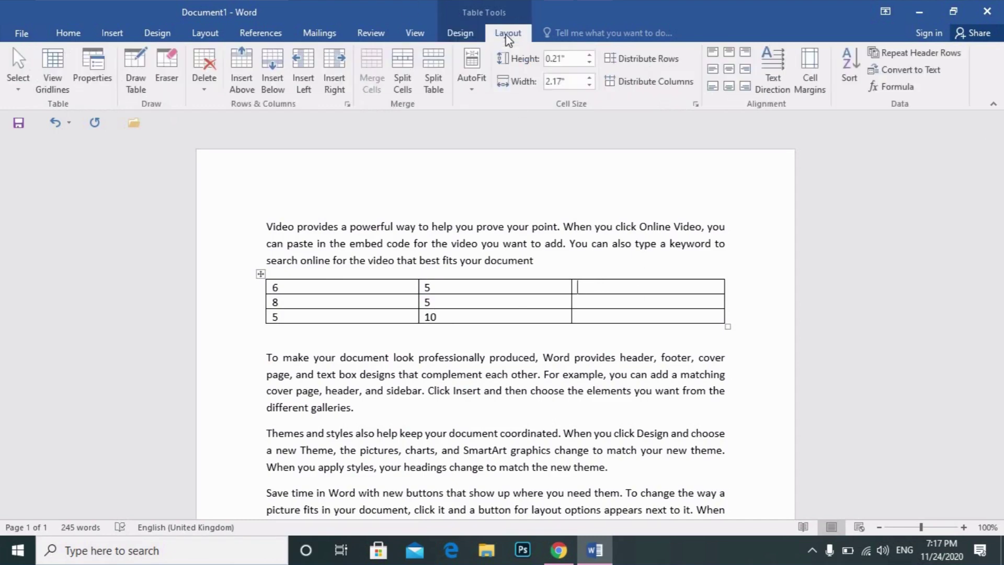
click(913, 88)
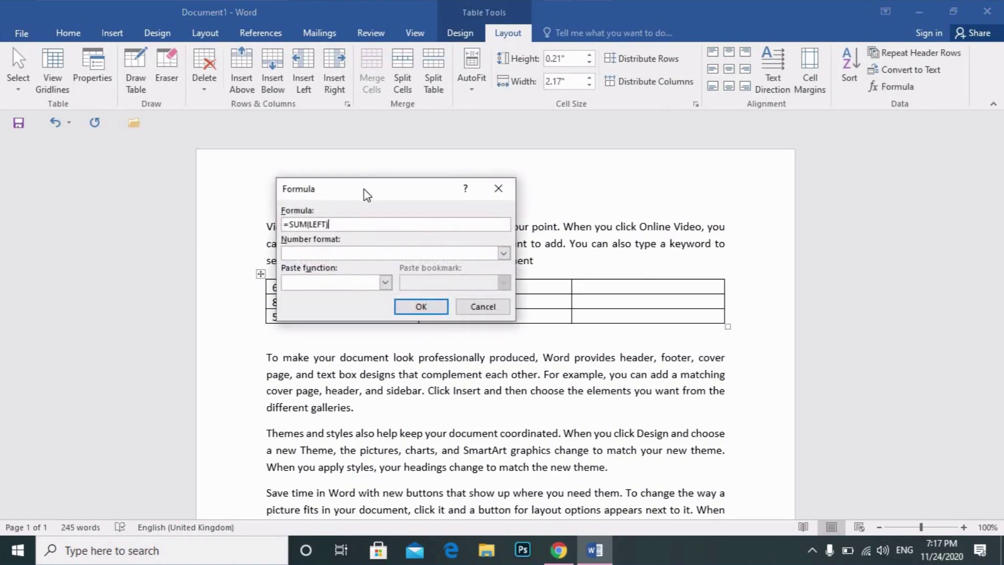
drag(365, 196, 769, 168)
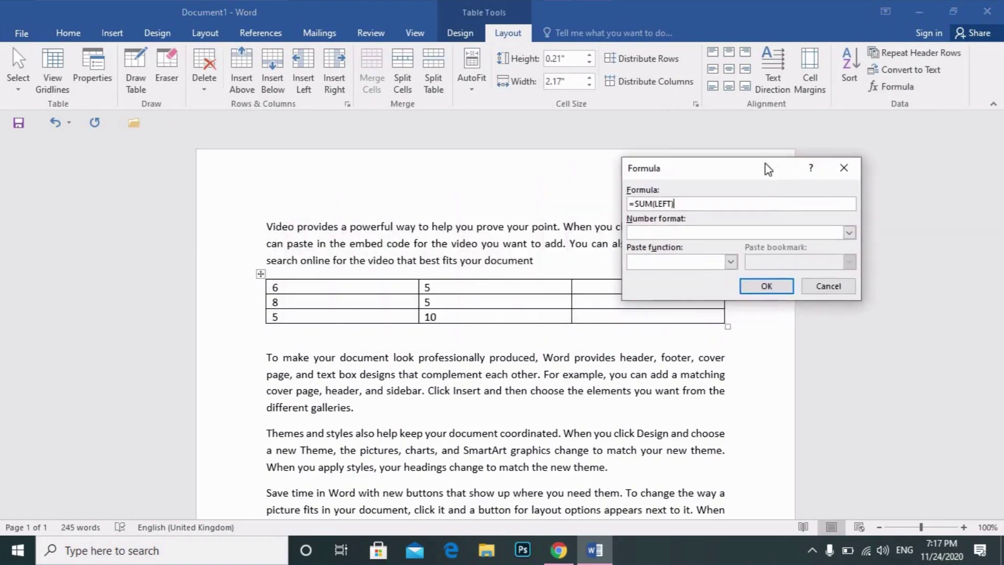
drag(839, 161, 900, 160)
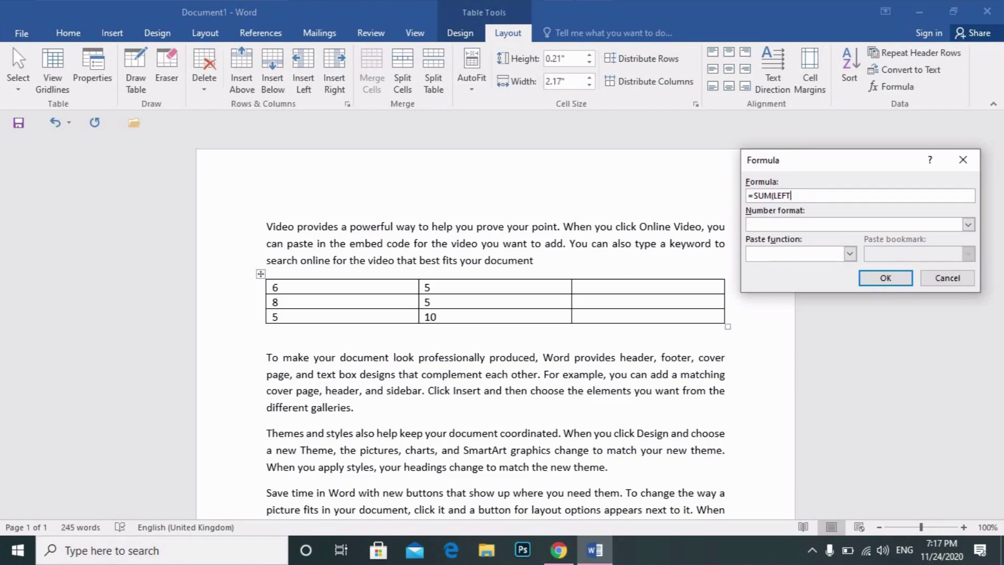
key(BackSpace)
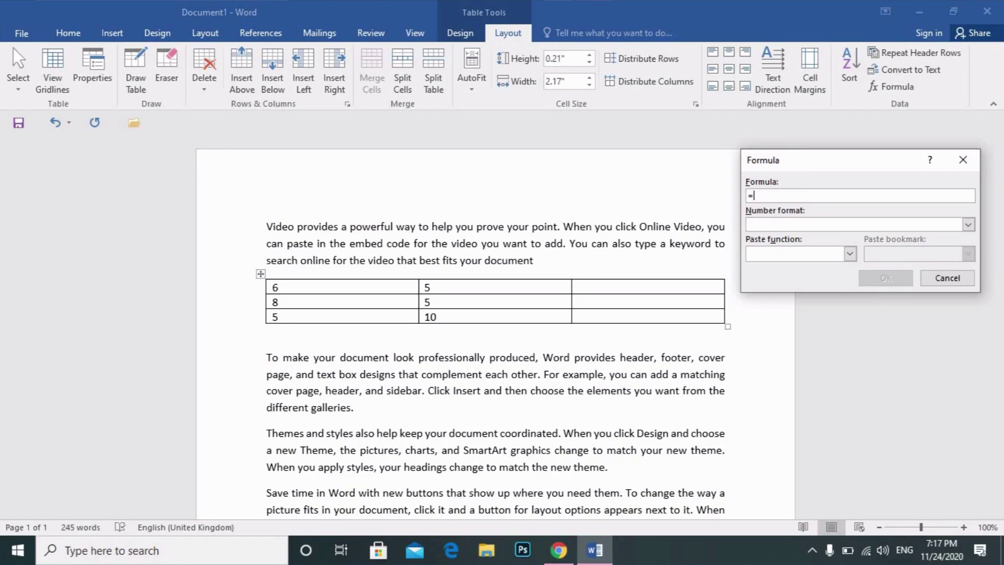
click(850, 254)
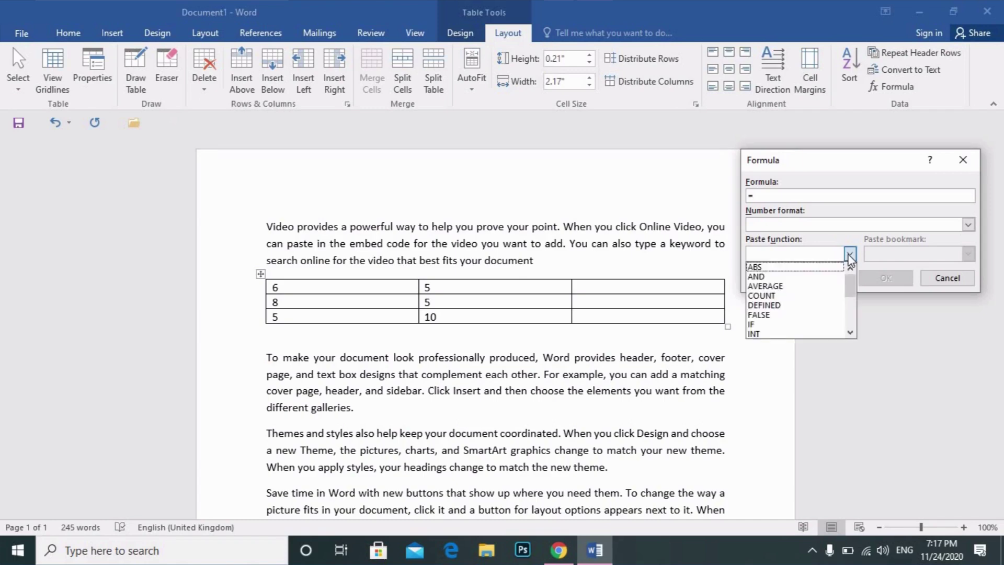
drag(853, 289, 853, 318)
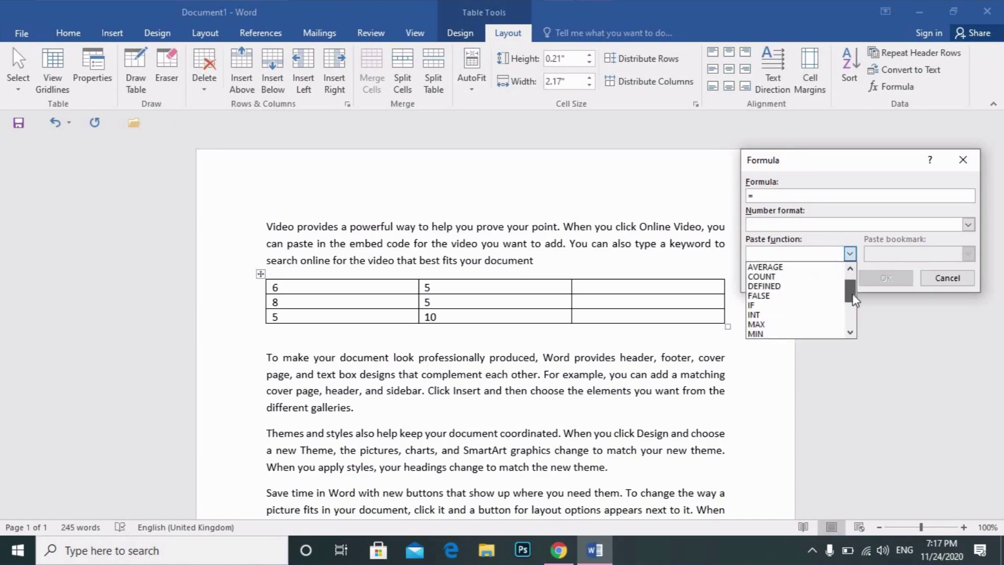
click(788, 296)
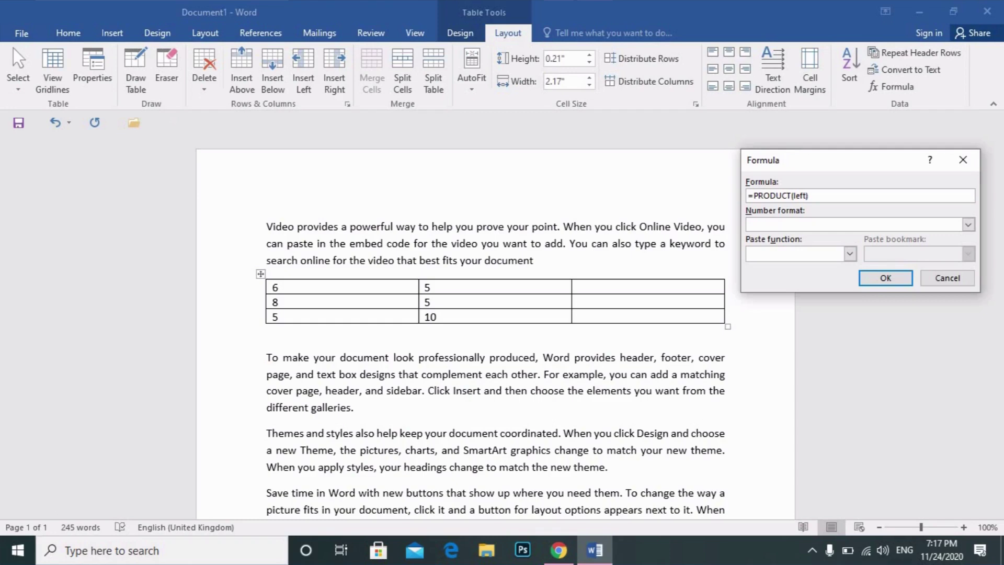
click(885, 277)
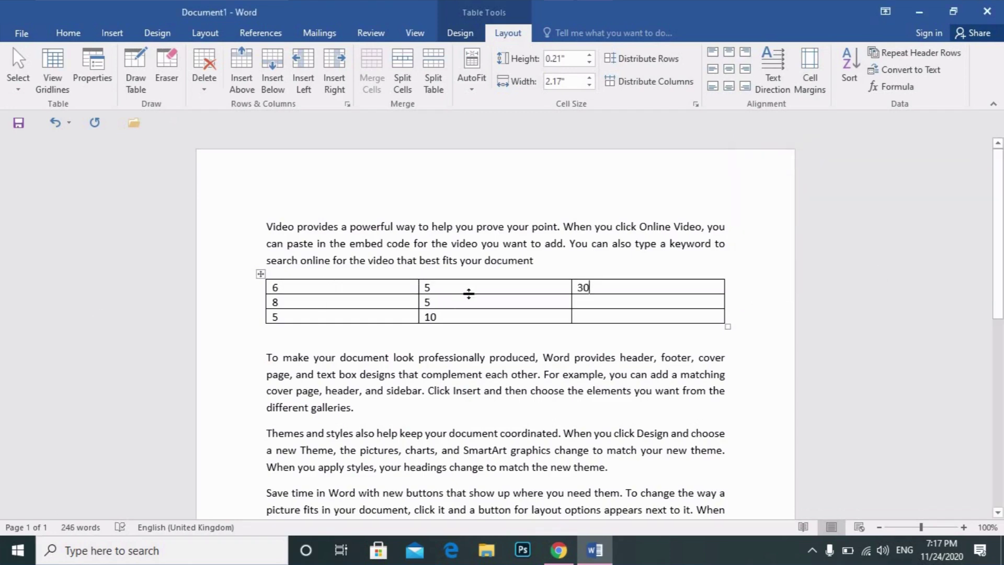
Step: Copy the 30 product formula into rows two and three and update them to 40 and 50
double_click(584, 288)
double_click(583, 288)
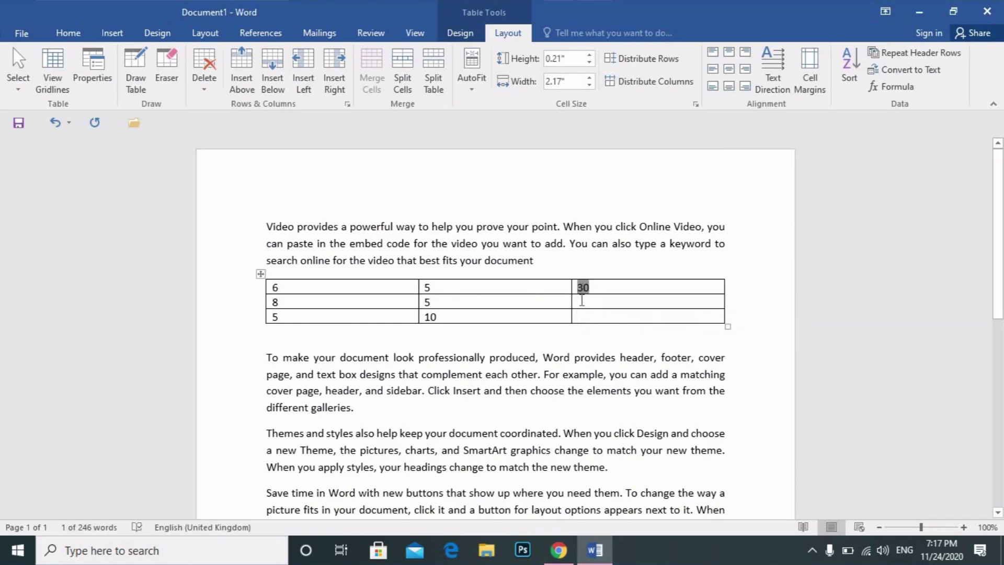
drag(584, 301, 583, 318)
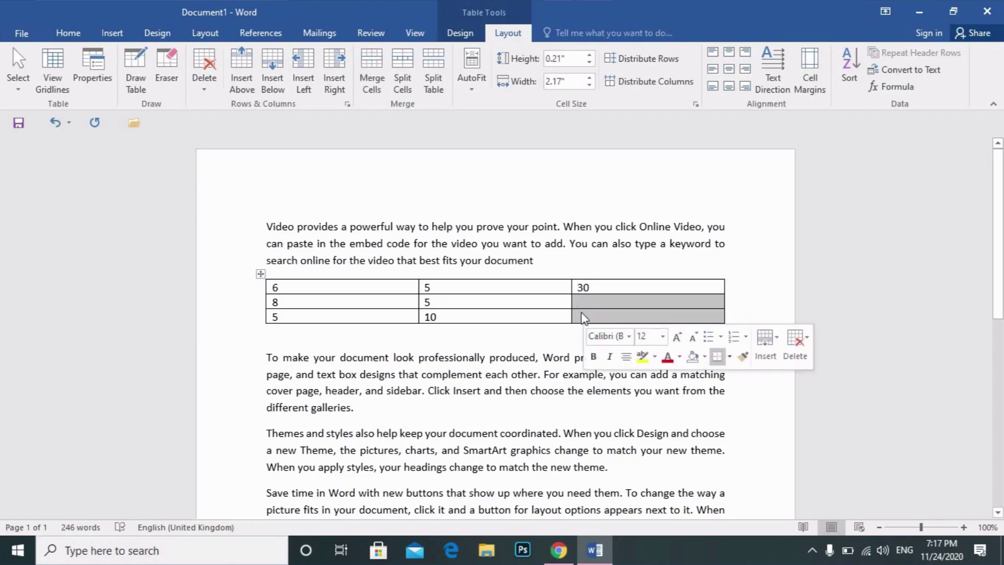
text(30 30)
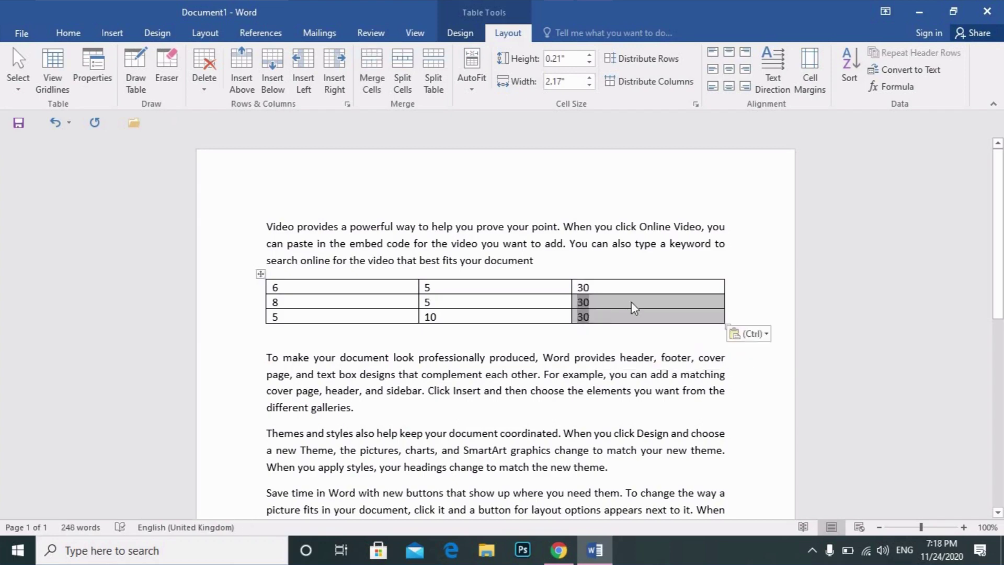
click(594, 303)
drag(582, 301, 604, 314)
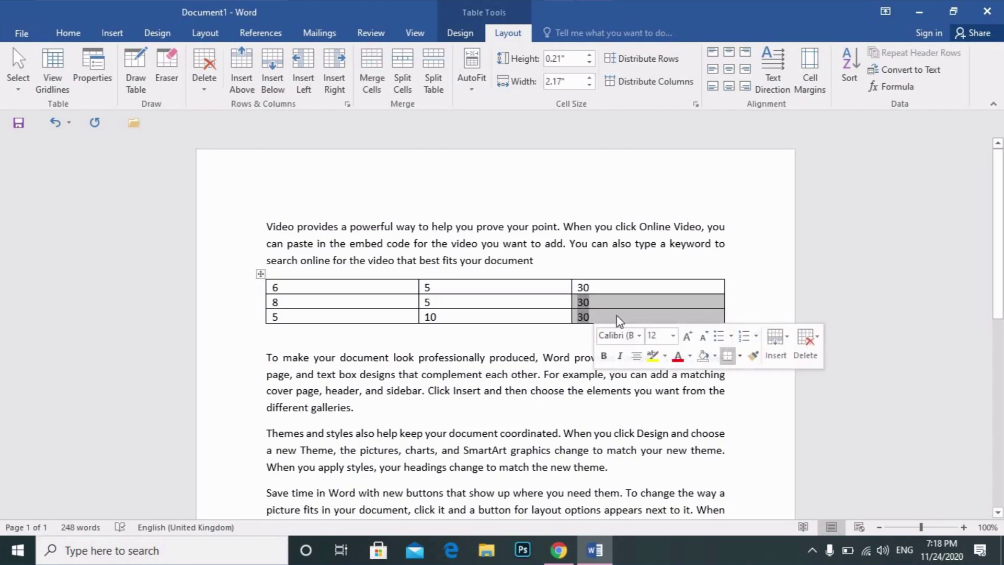
key(ctrl+v)
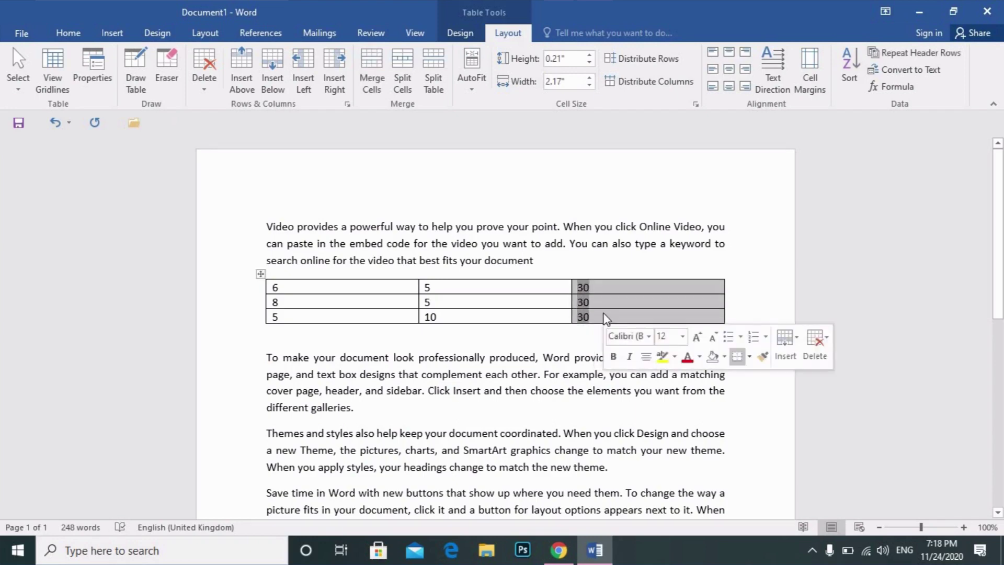
key(ctrl+z)
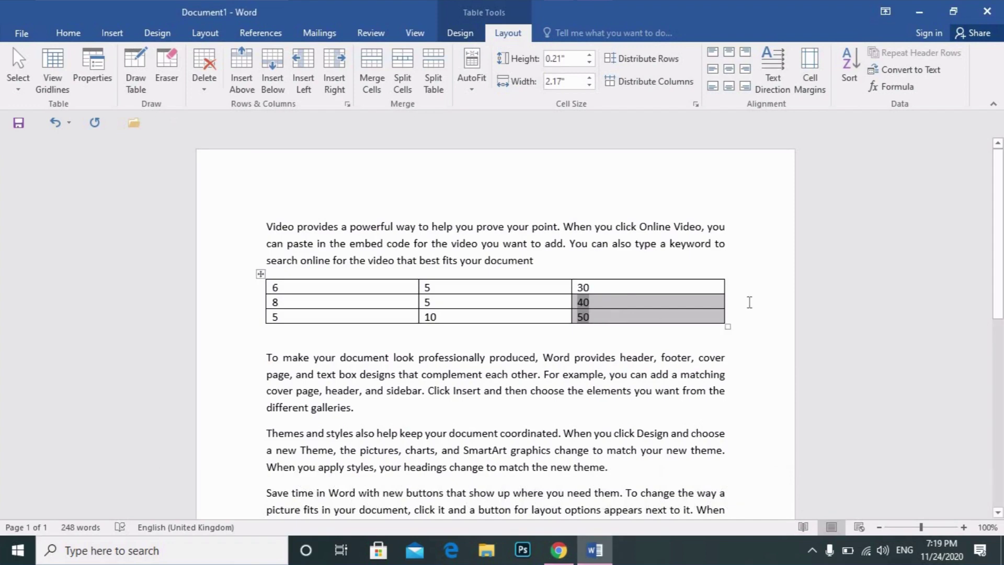
click(749, 302)
Step: Insert a row below the table and give its third cell =SUM(ABOVE), totalling 120
click(607, 317)
right_click(608, 321)
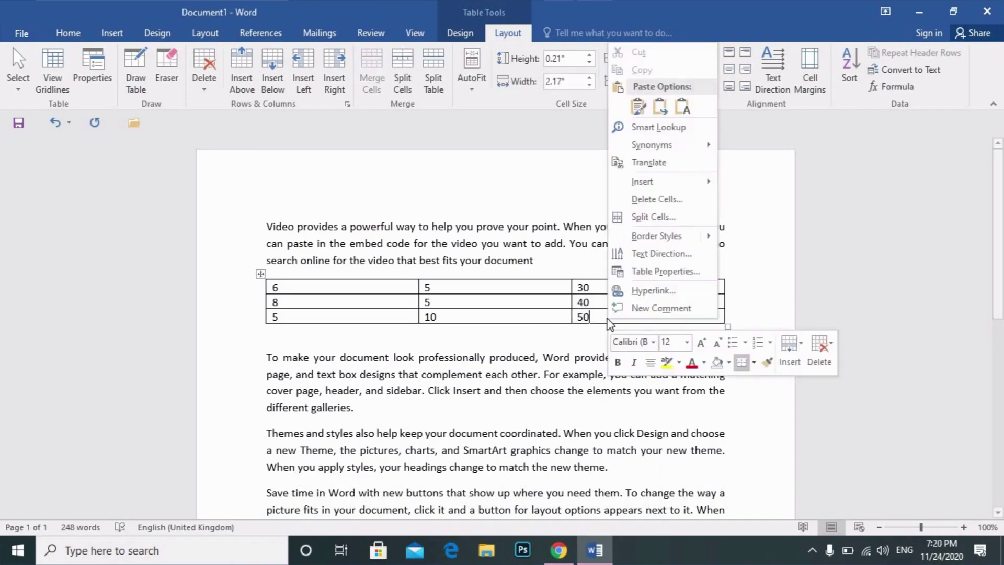
mouse_move(659, 181)
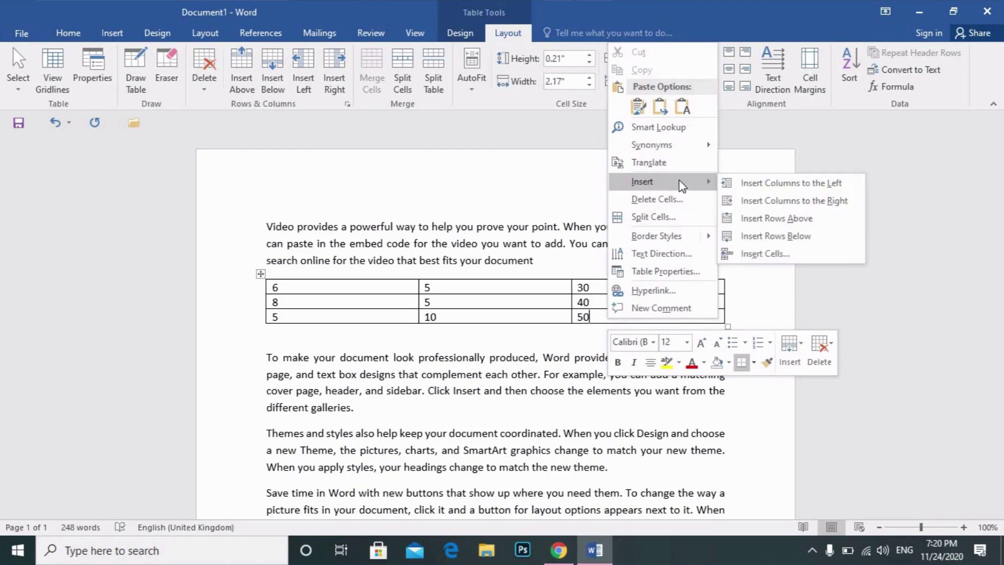
click(769, 237)
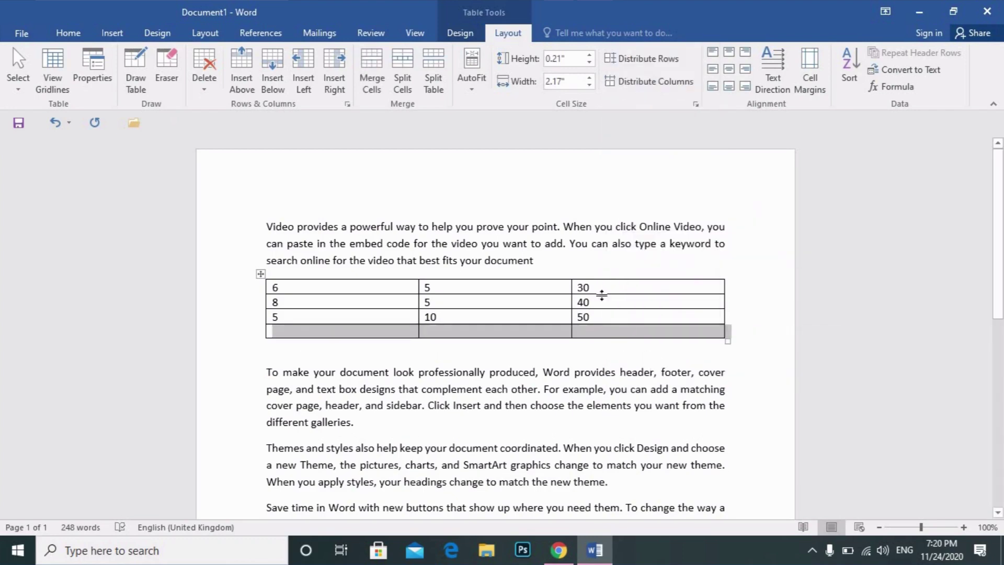
click(648, 357)
drag(586, 286, 590, 331)
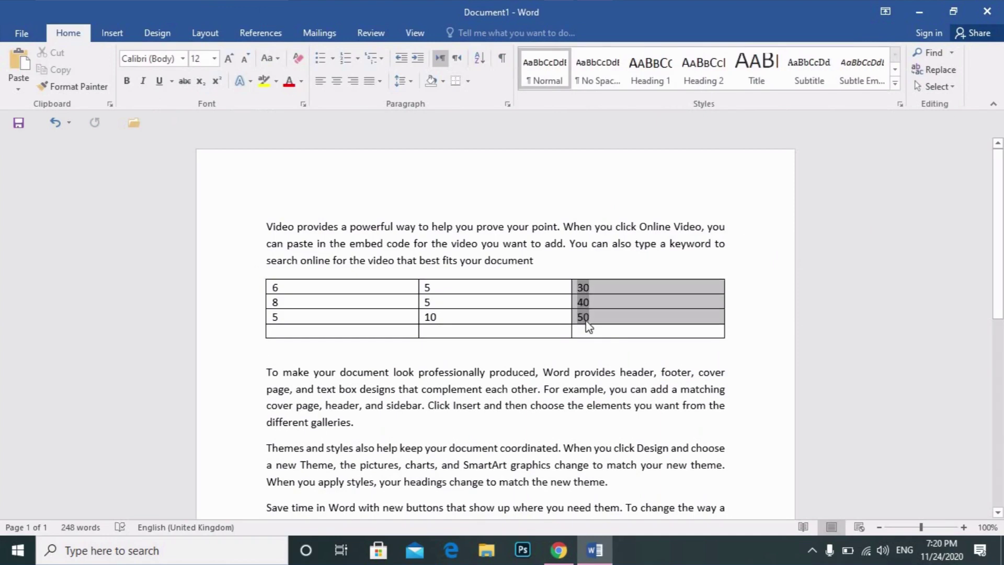
click(590, 330)
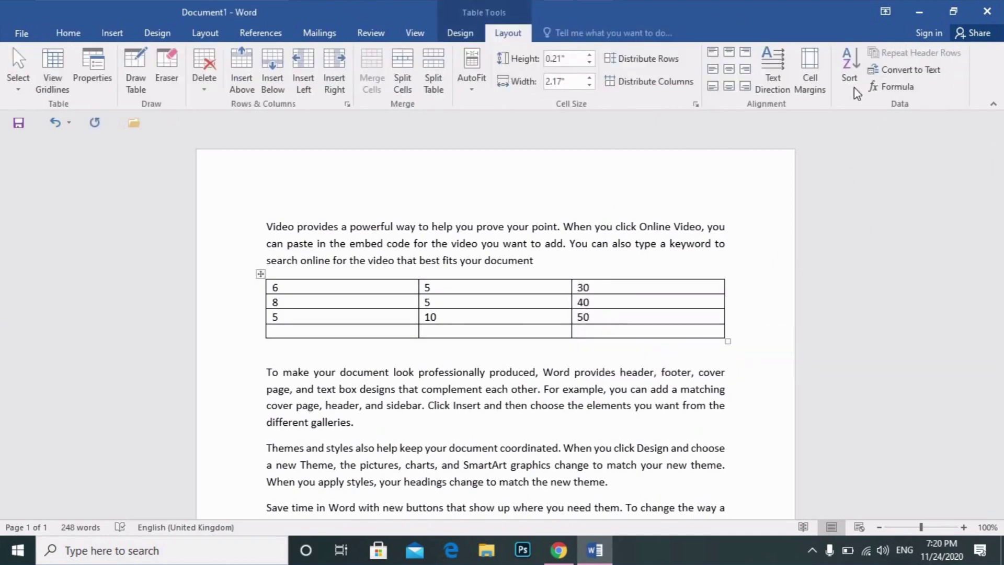
click(896, 86)
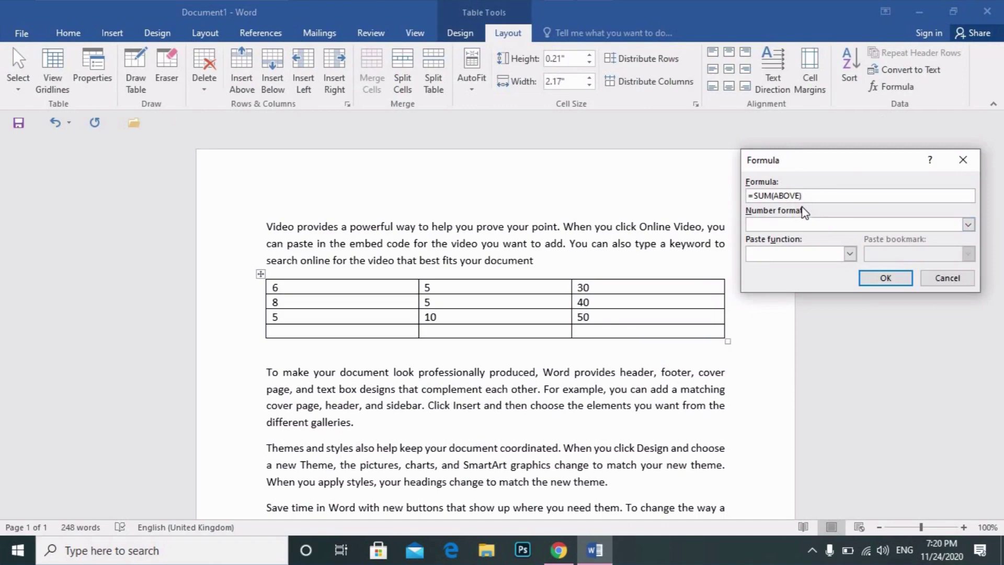
click(886, 278)
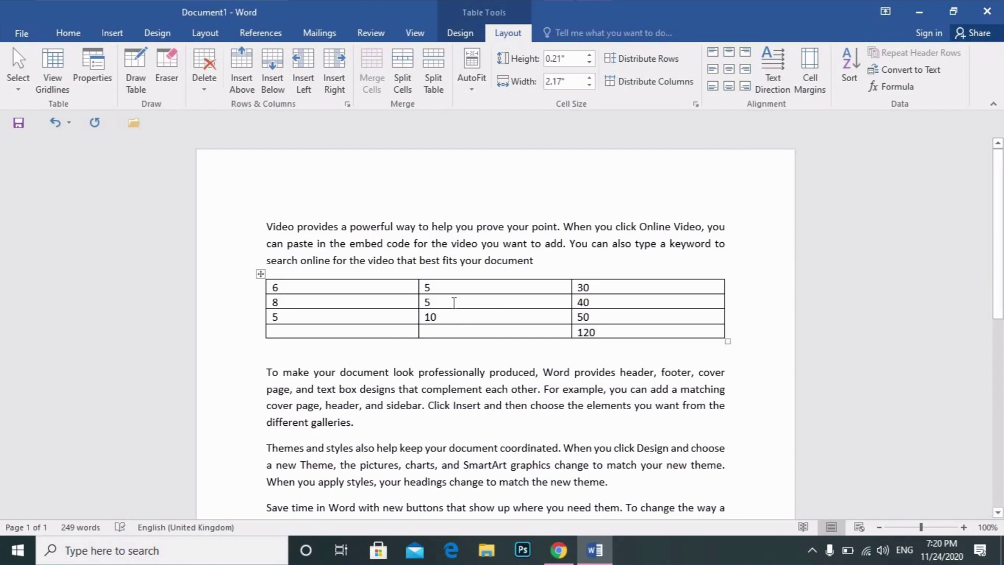
Step: Change the second row's 5 to 4 and refresh the third column to 32 and 112
key(BackSpace)
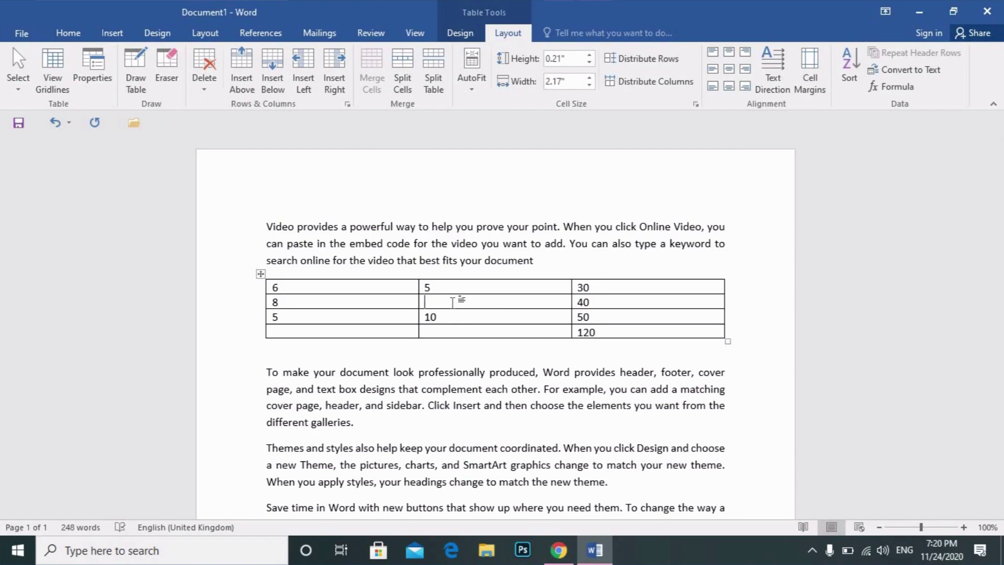
text(4)
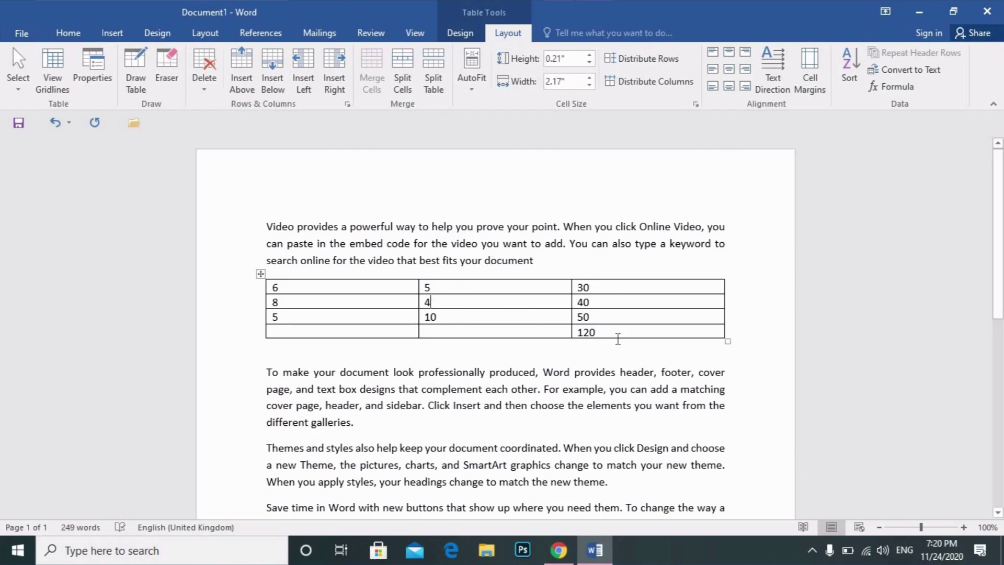
drag(597, 270, 596, 334)
key(F9)
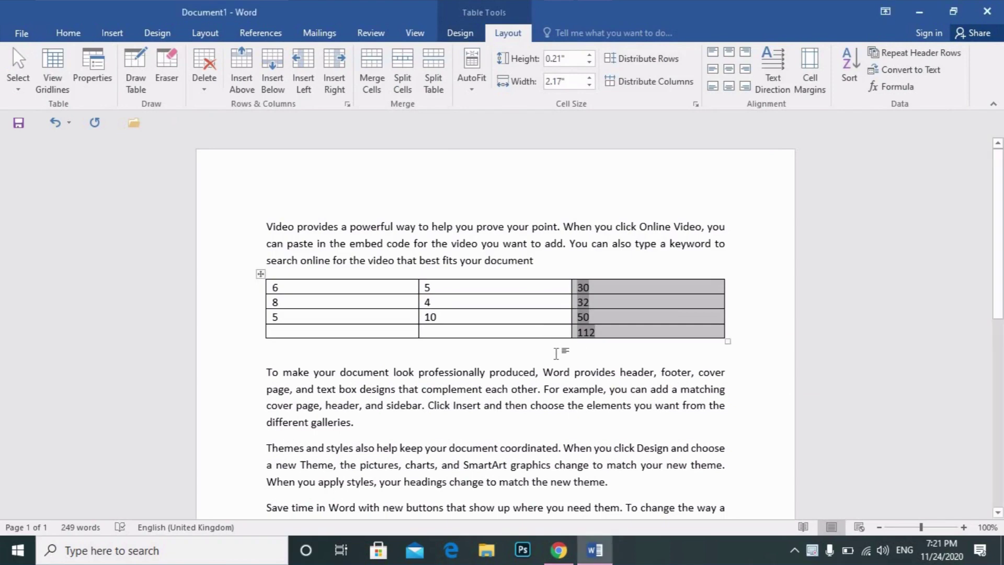
click(557, 355)
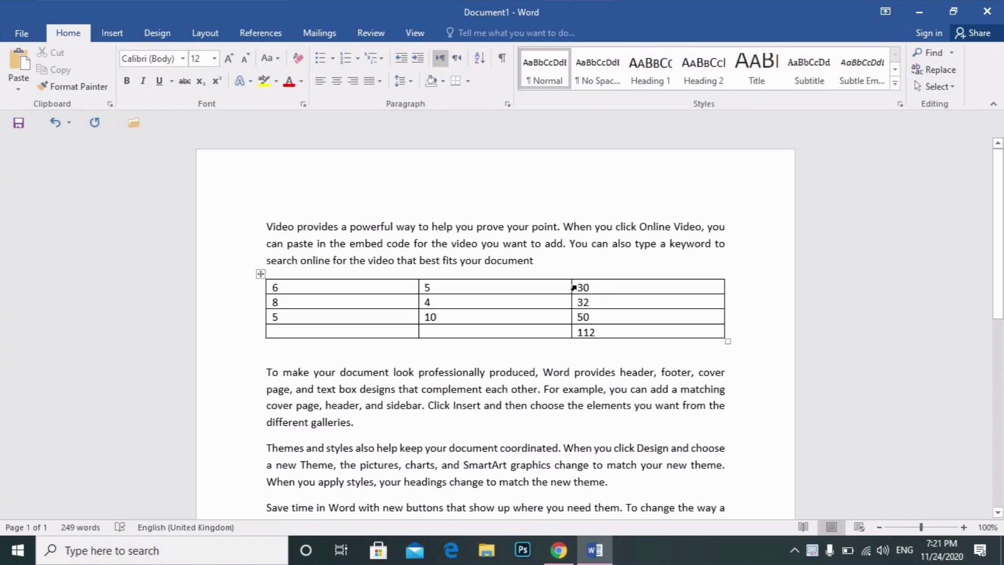
drag(583, 292, 590, 332)
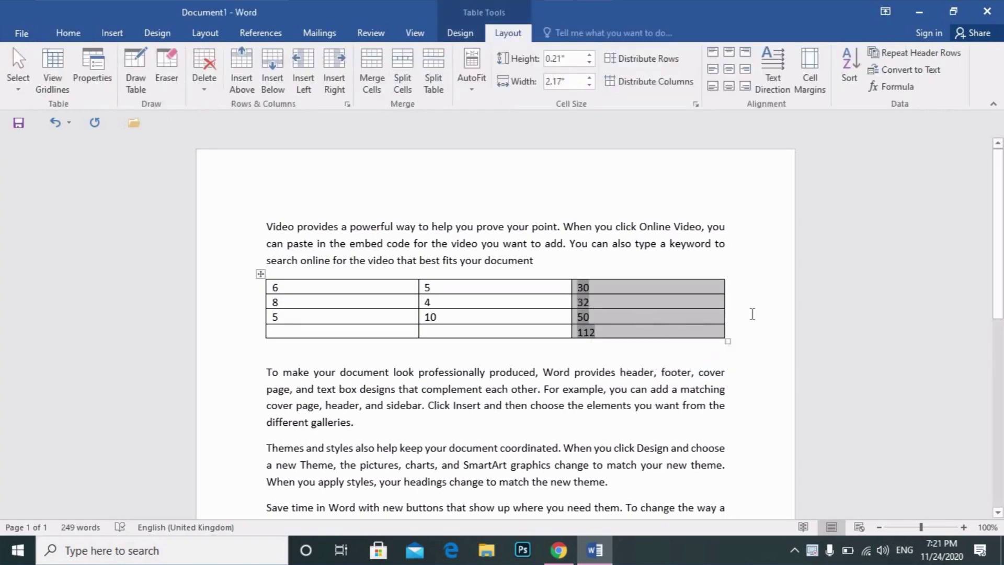
click(752, 314)
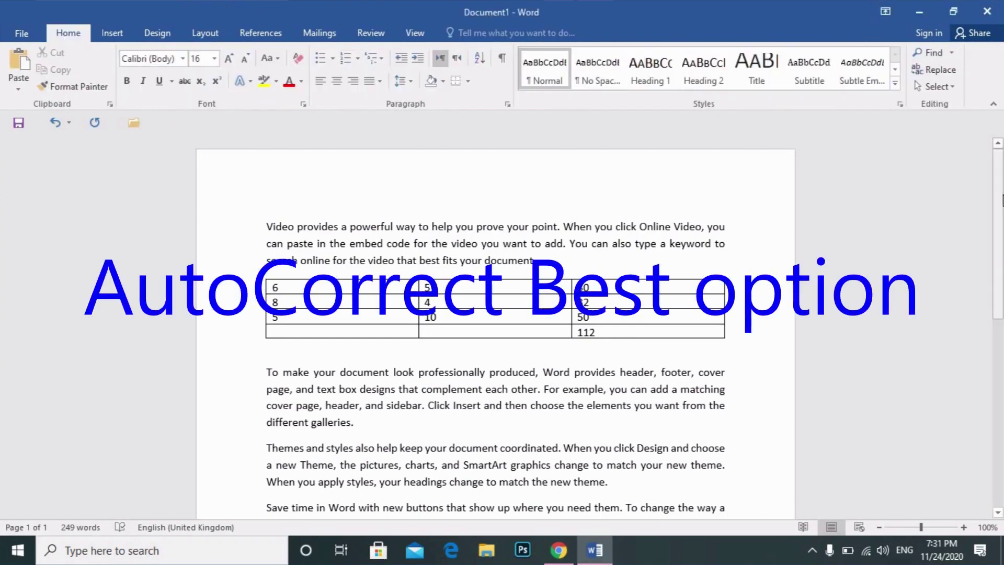
Step: Scroll to the empty line below the document's last paragraph
scroll(495, 324, down, 8)
scroll(495, 325, up, 2)
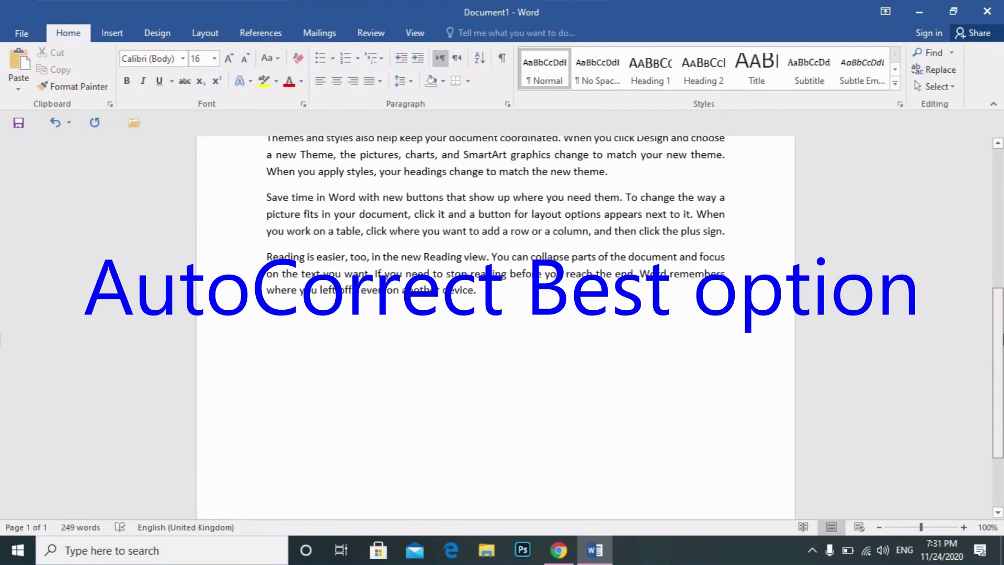
scroll(450, 392, up, 1)
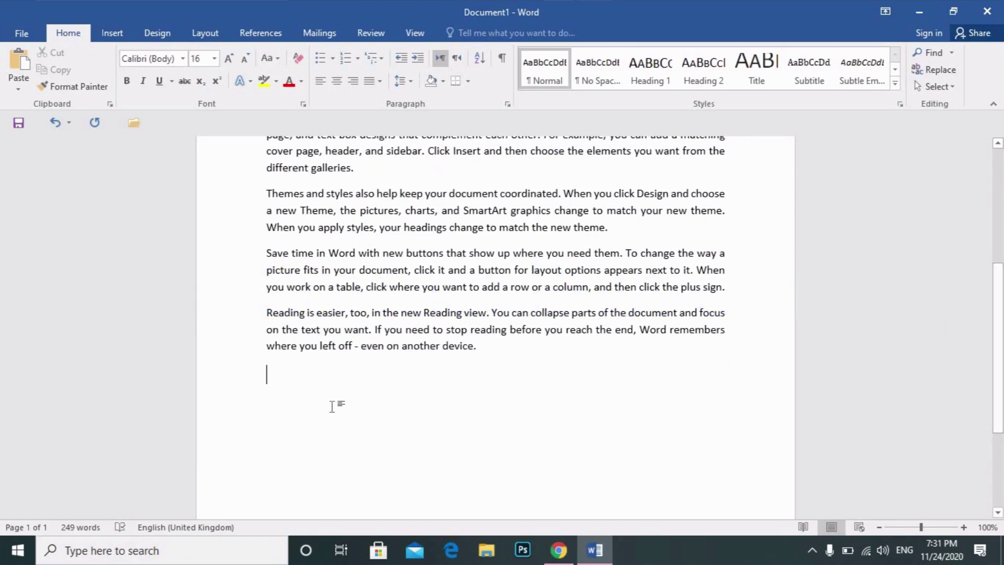
Step: Go to Word Options > Proofing and bring up AutoCorrect Options for English (United Kingdom)
click(23, 30)
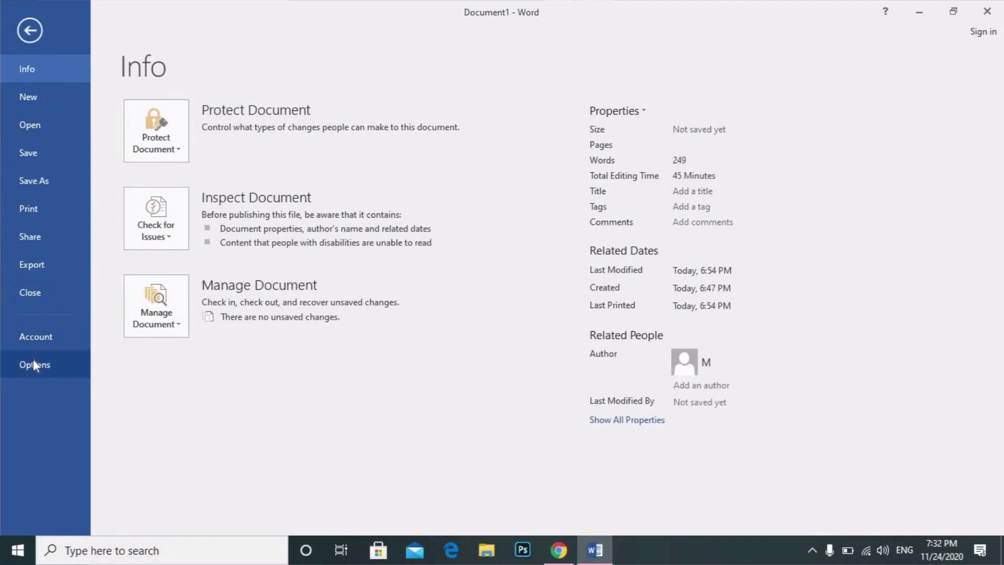
click(33, 359)
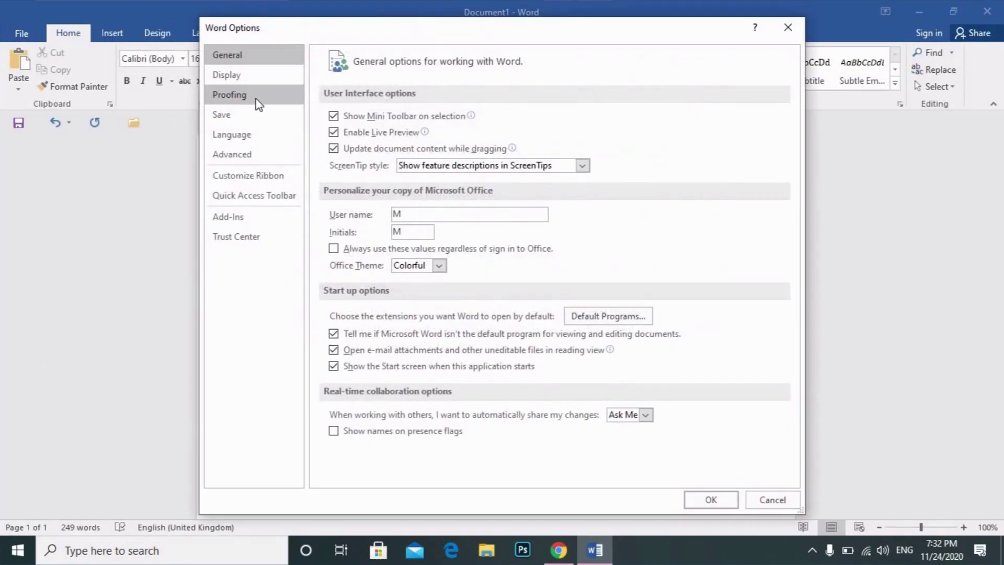
click(257, 99)
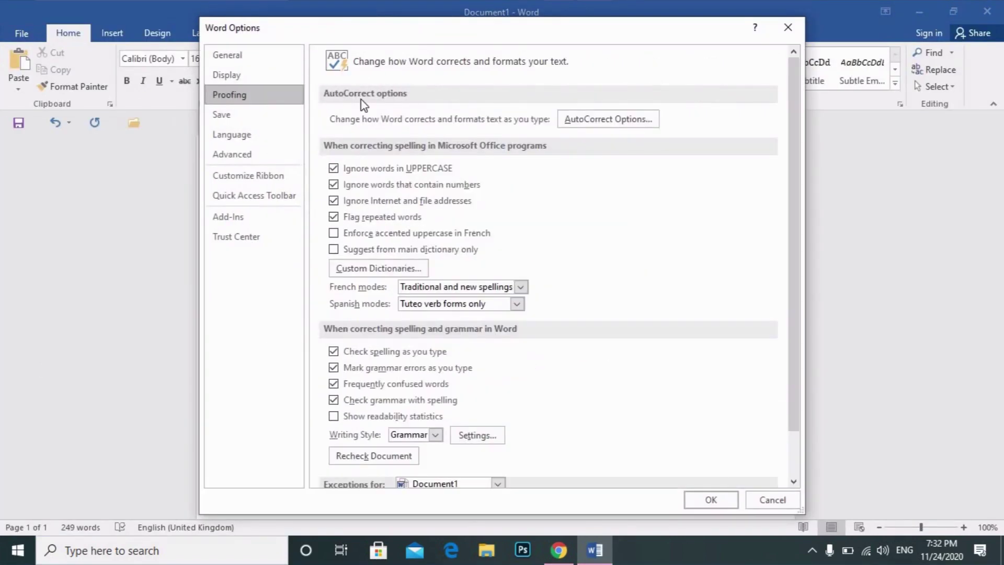
click(623, 124)
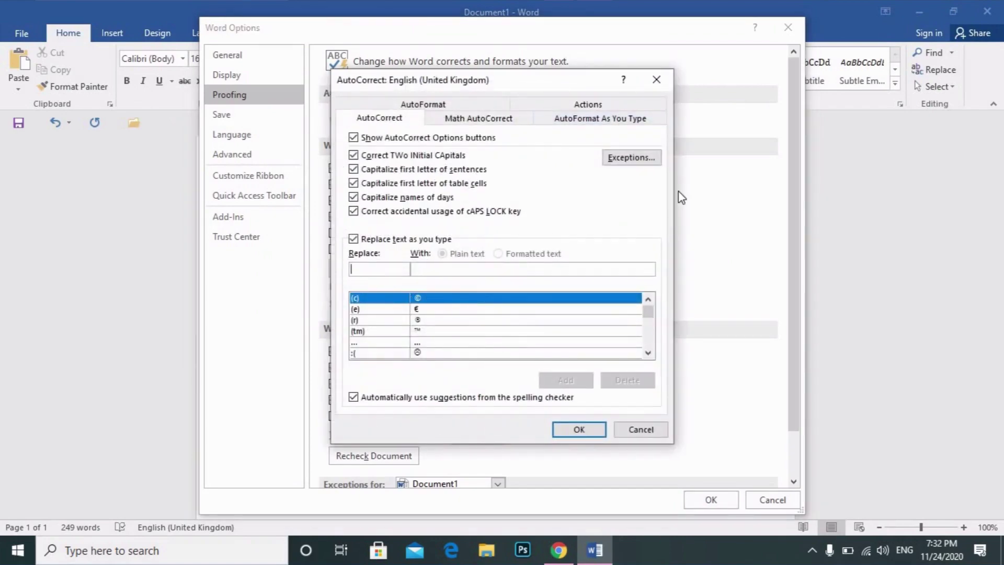
Step: Enter LFM as the Replace shortcut and its full 'Learn and Fun With…' phrase in With
text(l)
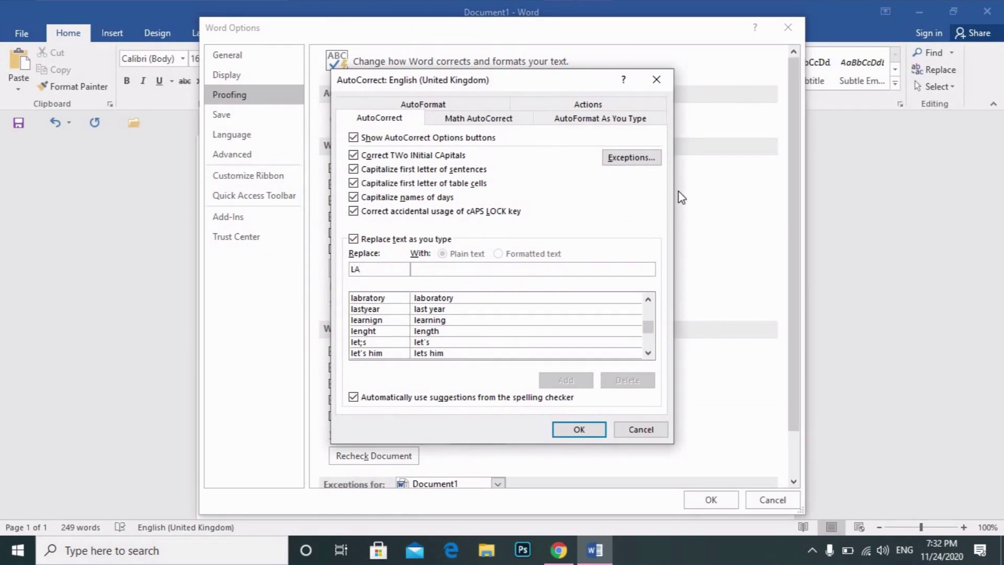
text(W)
text(M)
key(BackSpace)
key(BackSpace)
key(BackSpace)
text(F)
text(M)
click(432, 270)
text(Learn a)
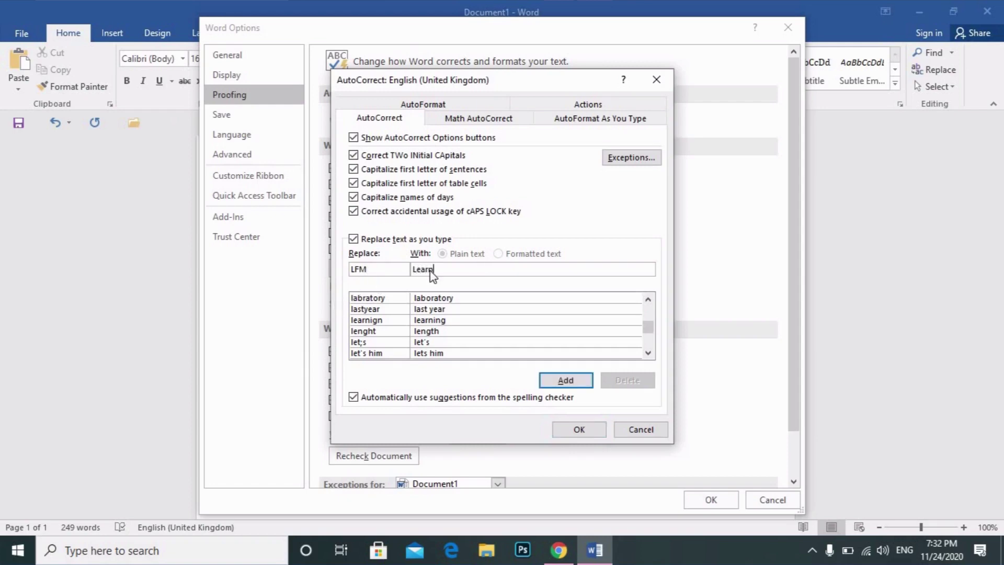
text(nd F)
text(un Wi)
text(th M)
text(unaza)
double_click(366, 269)
drag(520, 269, 453, 268)
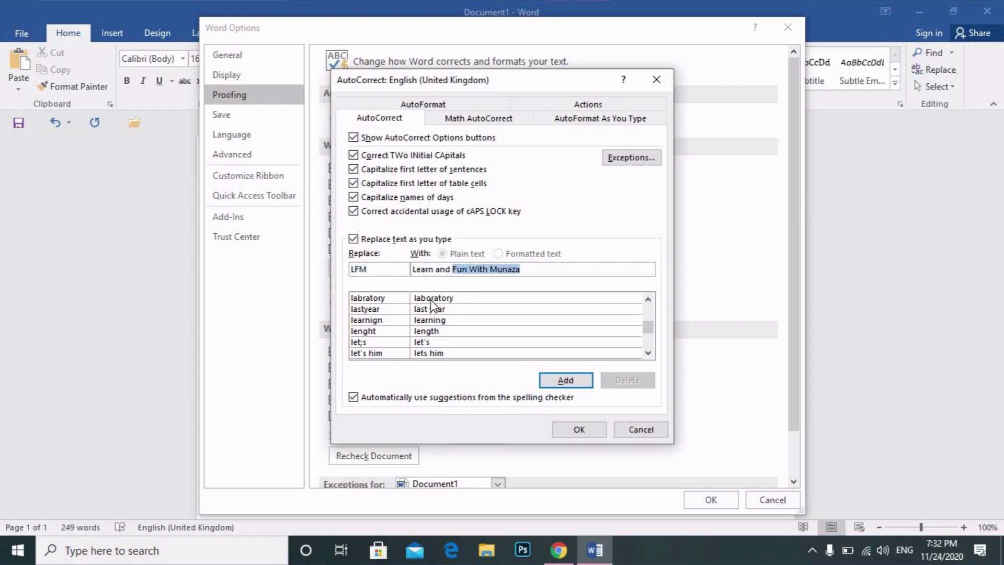
drag(648, 327, 649, 295)
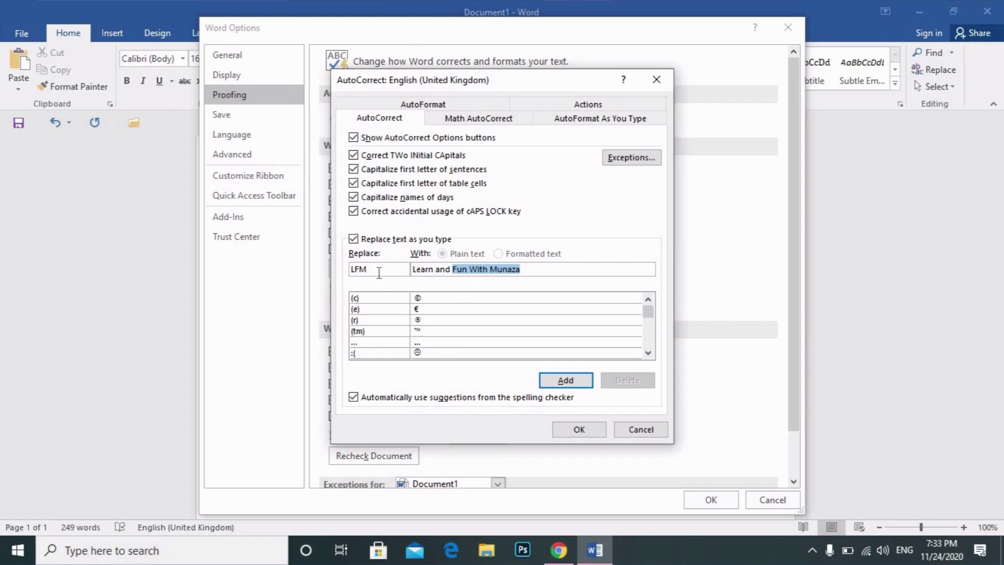
click(551, 269)
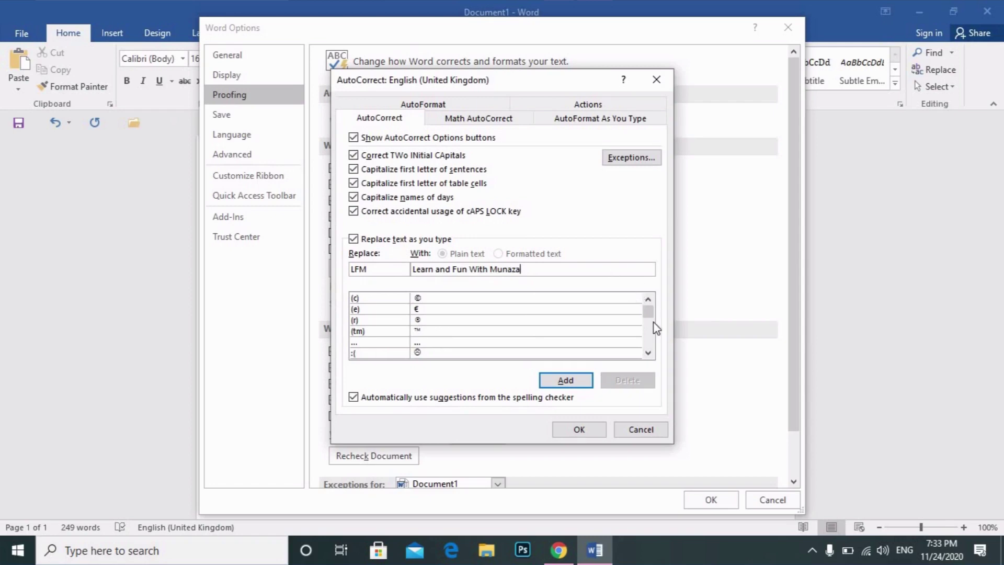
Step: Add the LFM entry and confirm both the AutoCorrect and Word Options dialogs
click(570, 381)
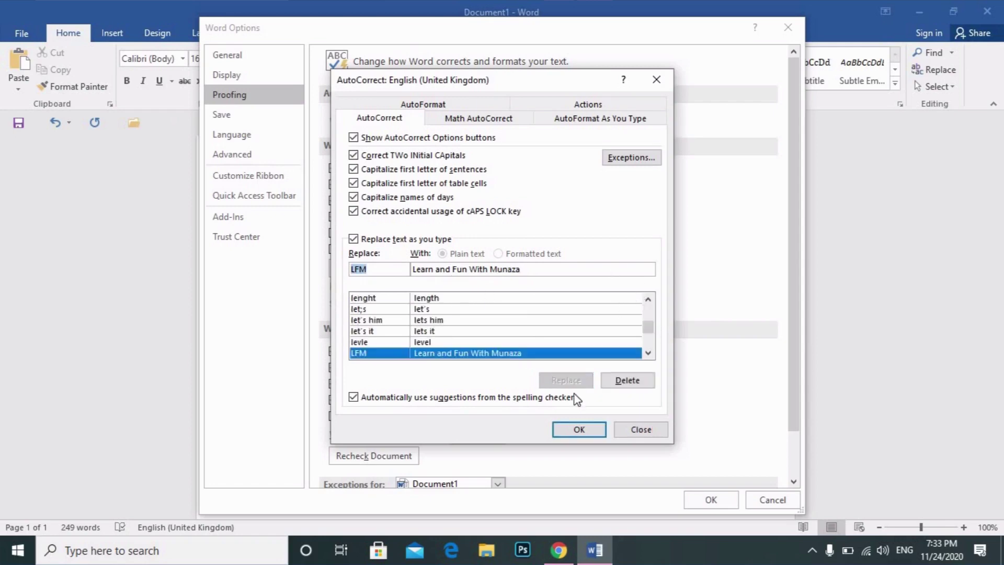
click(587, 437)
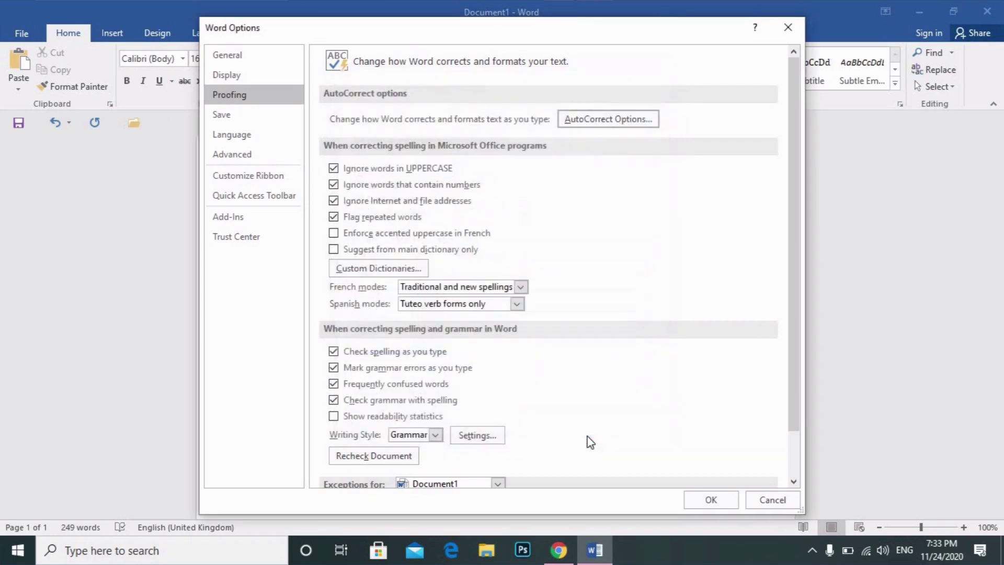
click(711, 500)
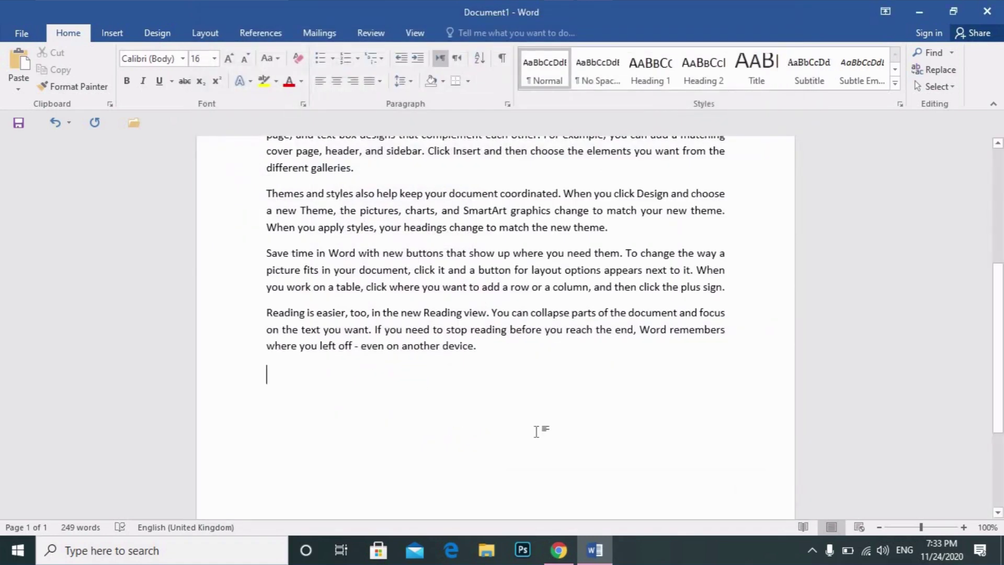
Step: Type LFM at the document's end and press Enter so AutoCorrect expands it
text(L)
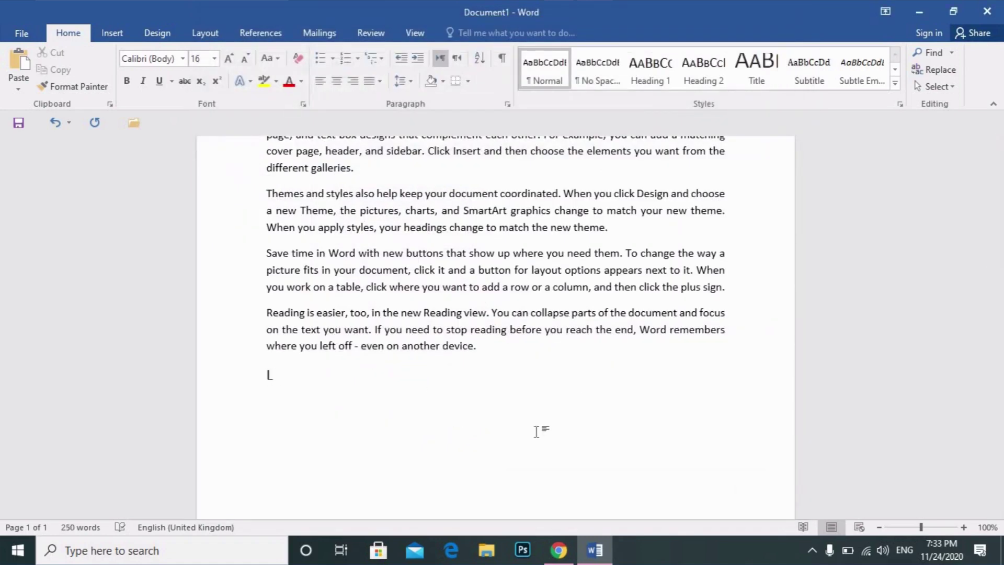
text(FM)
key(Return)
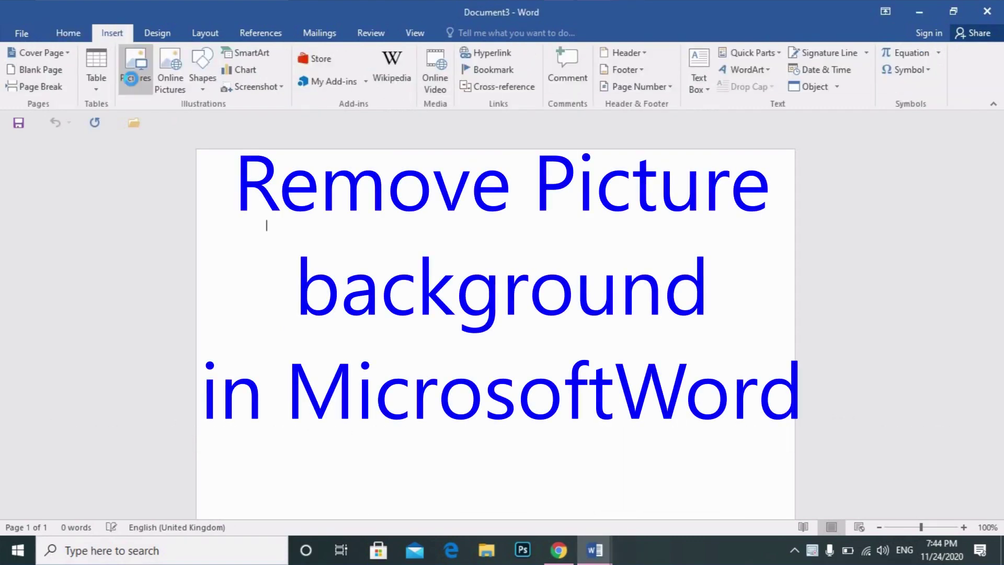
Step: Insert the 'boy' picture and resize it to 3.32" wide by 3.13" tall
click(135, 68)
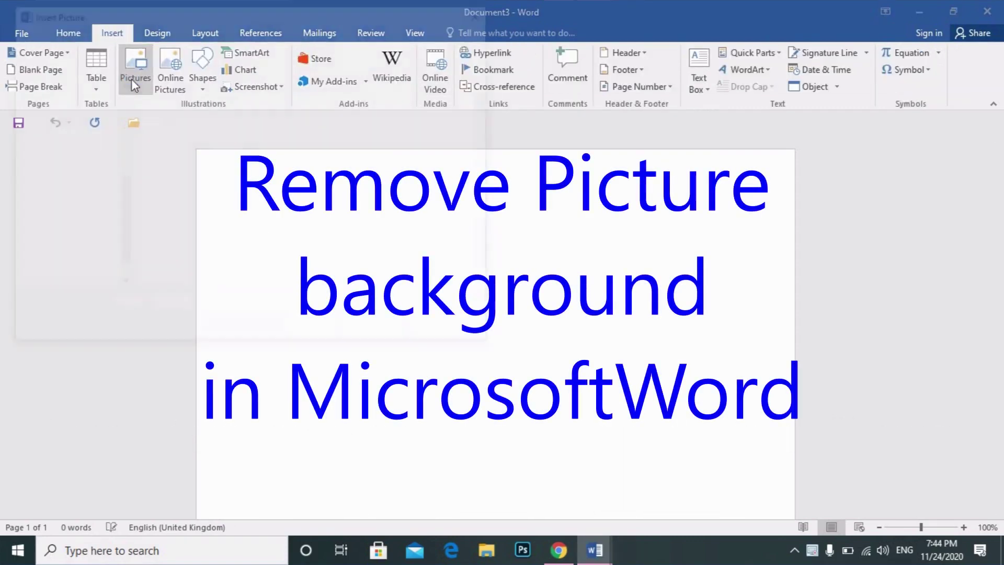
drag(489, 108, 490, 126)
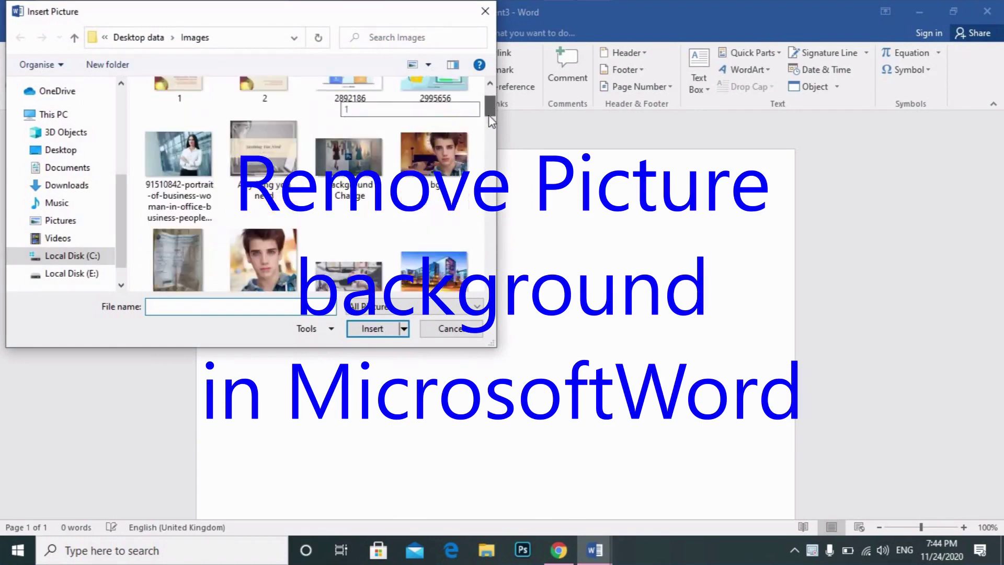
click(286, 159)
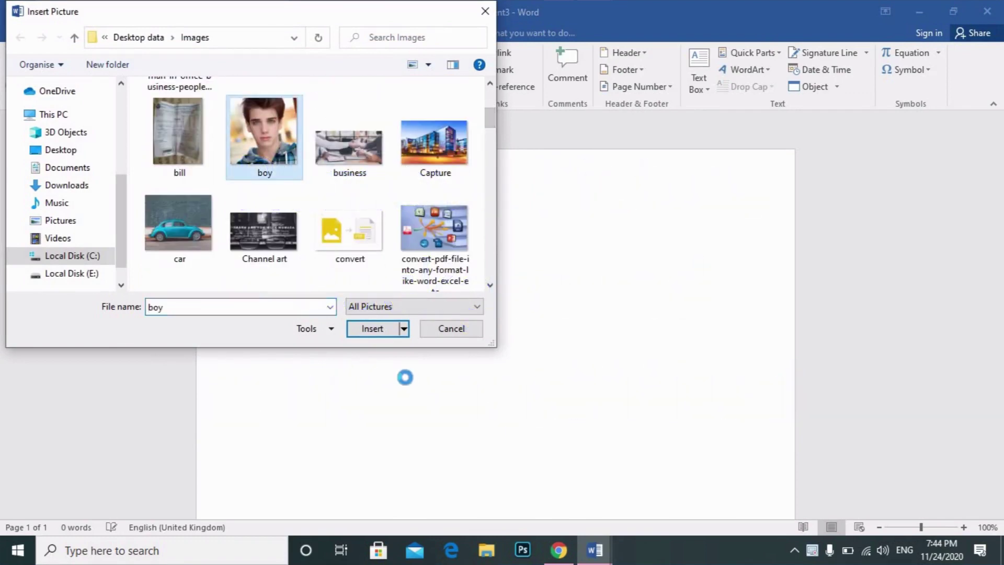
click(375, 336)
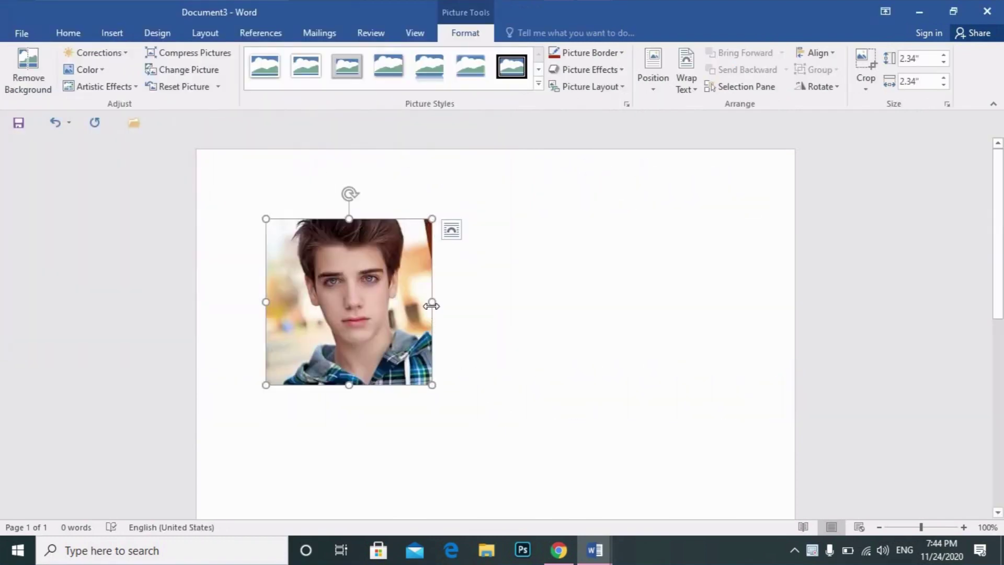
drag(431, 302, 501, 301)
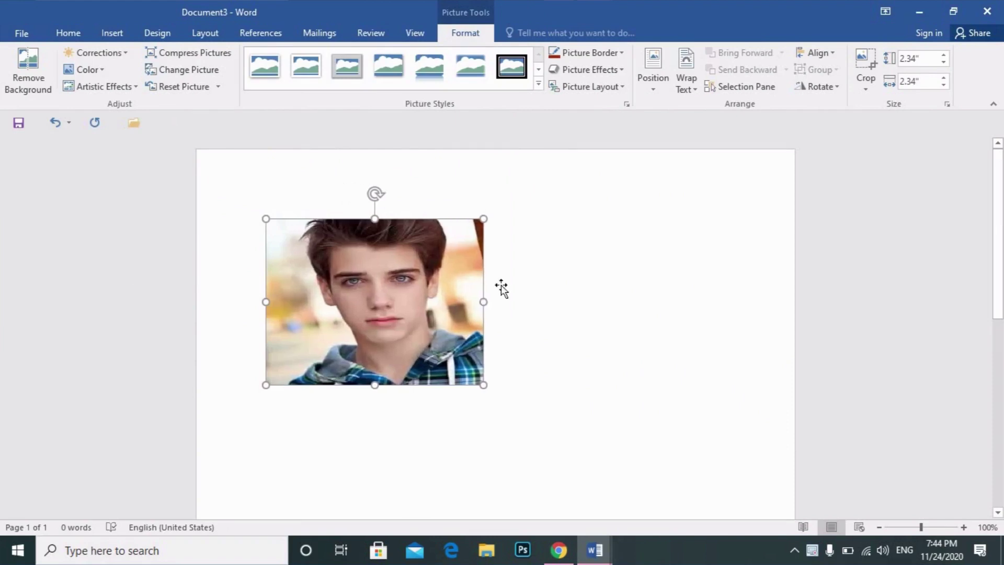
drag(383, 386, 383, 440)
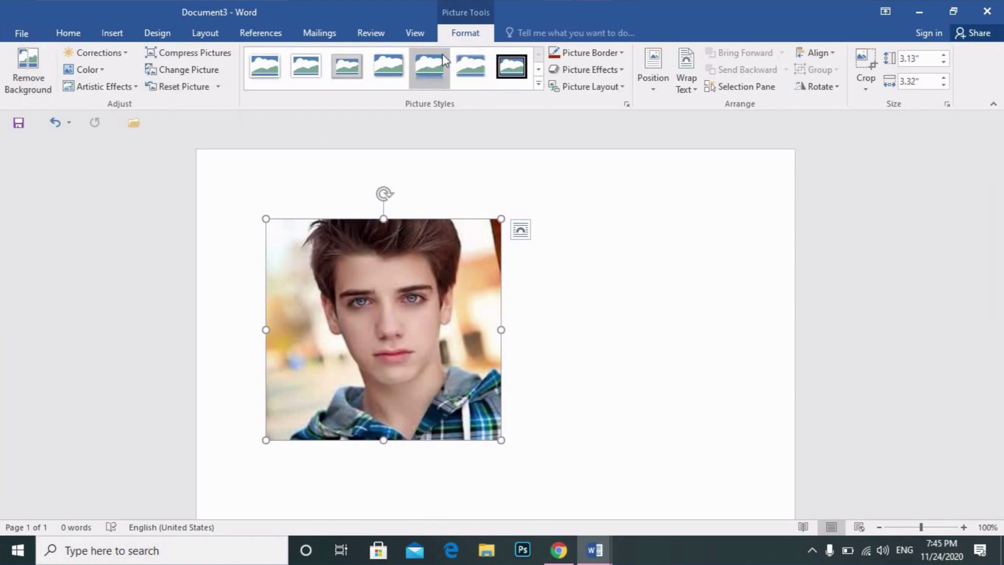
Step: Start Remove Background and stretch the kept marquee to the photo's right and bottom edges
click(17, 77)
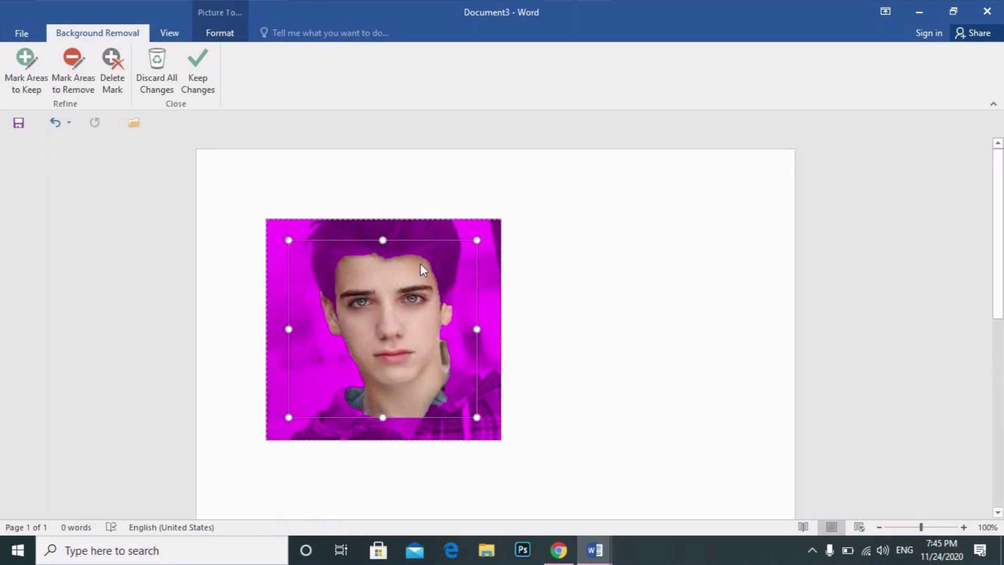
click(390, 220)
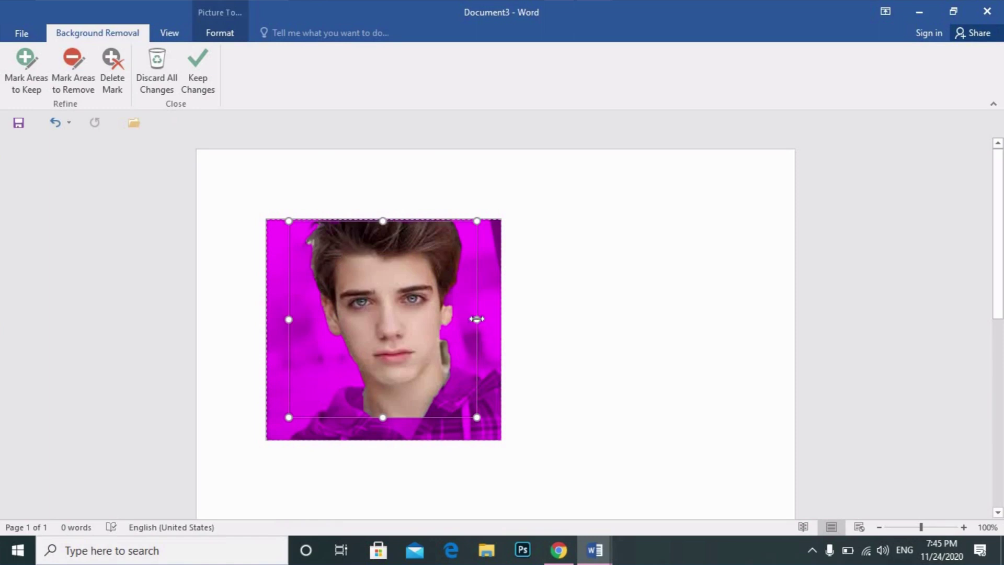
drag(477, 319, 501, 319)
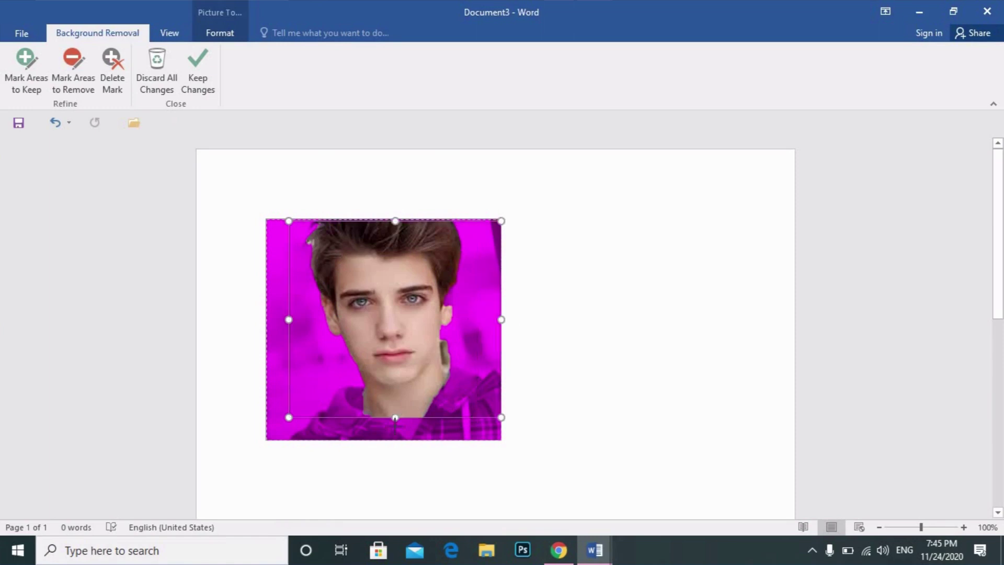
drag(395, 417, 395, 448)
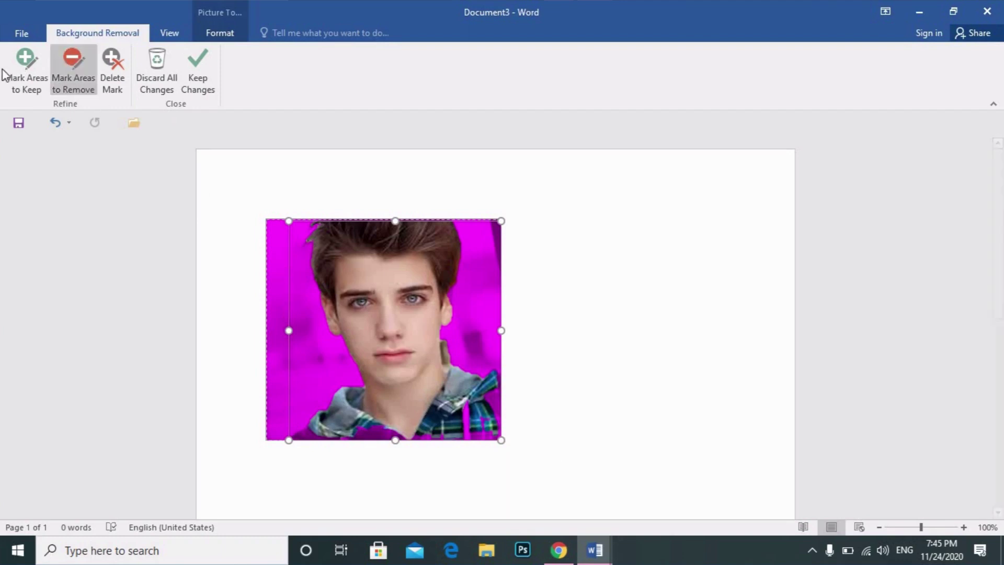
Step: Mark the shirt at the bottom and bottom-right as areas to keep, then keep changes
click(44, 81)
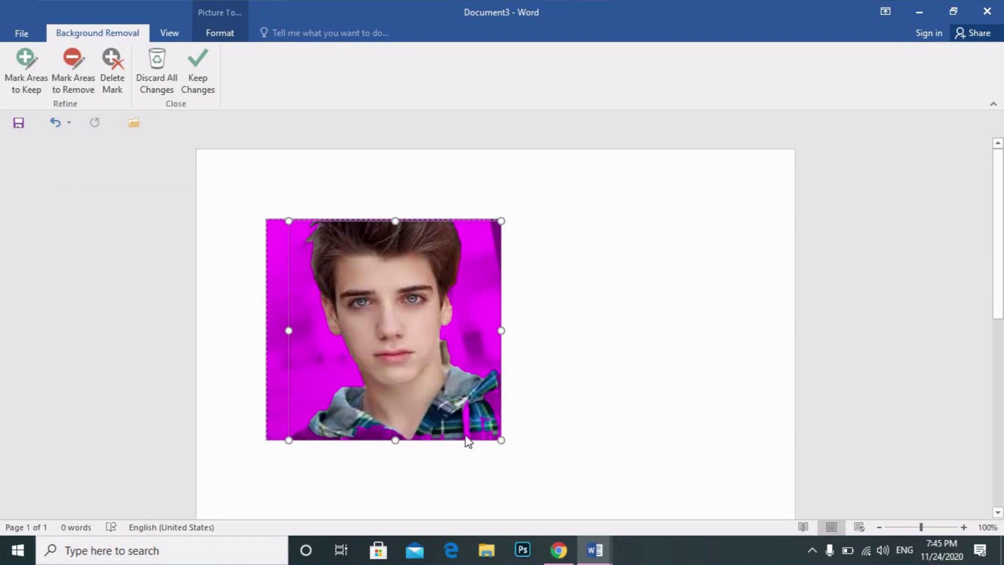
click(28, 64)
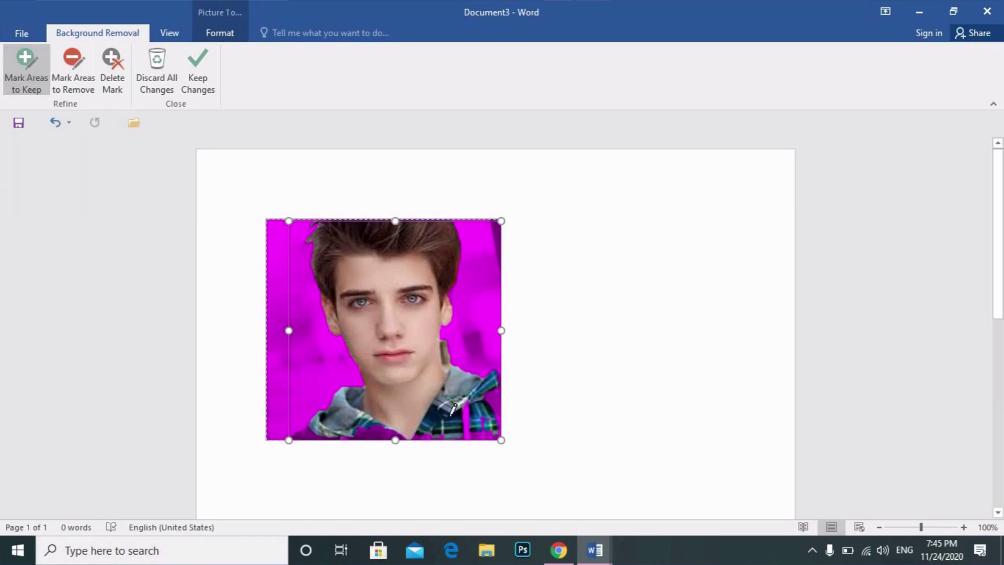
drag(467, 403, 464, 442)
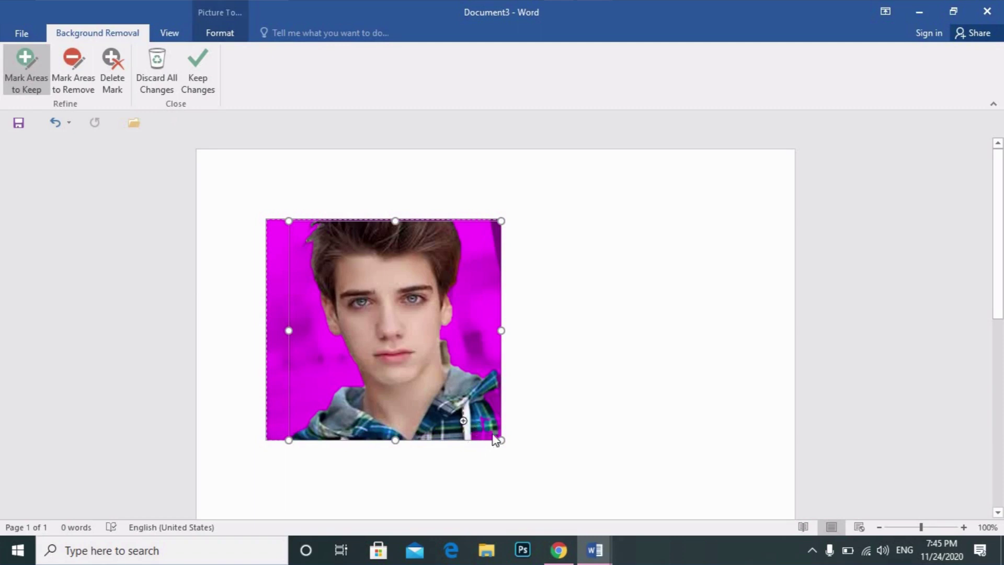
drag(503, 432, 471, 434)
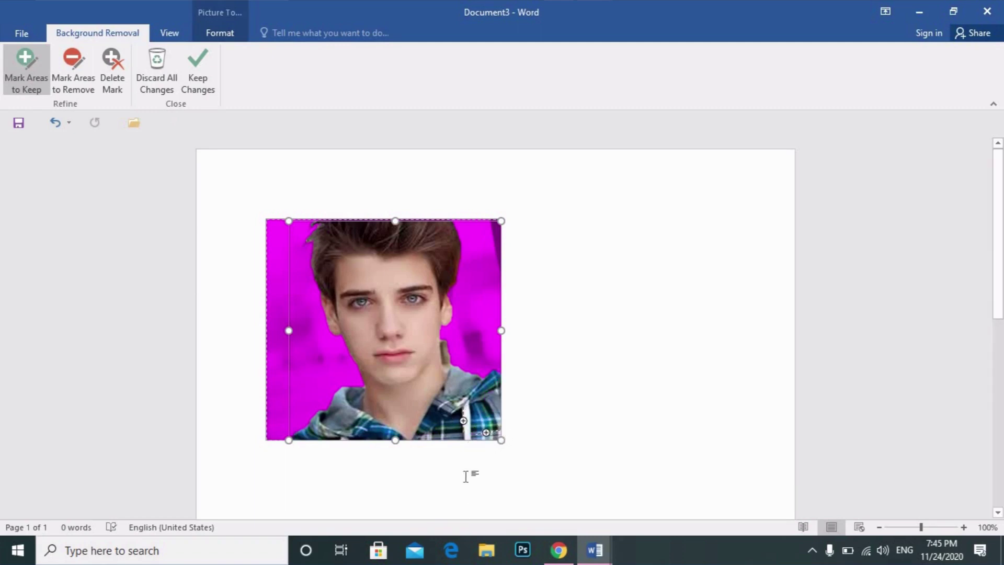
click(199, 78)
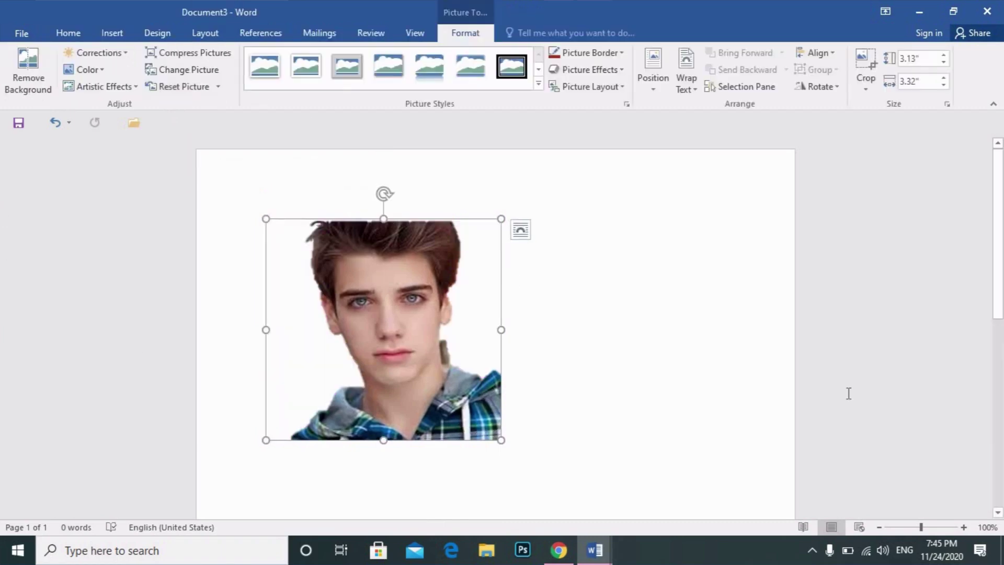